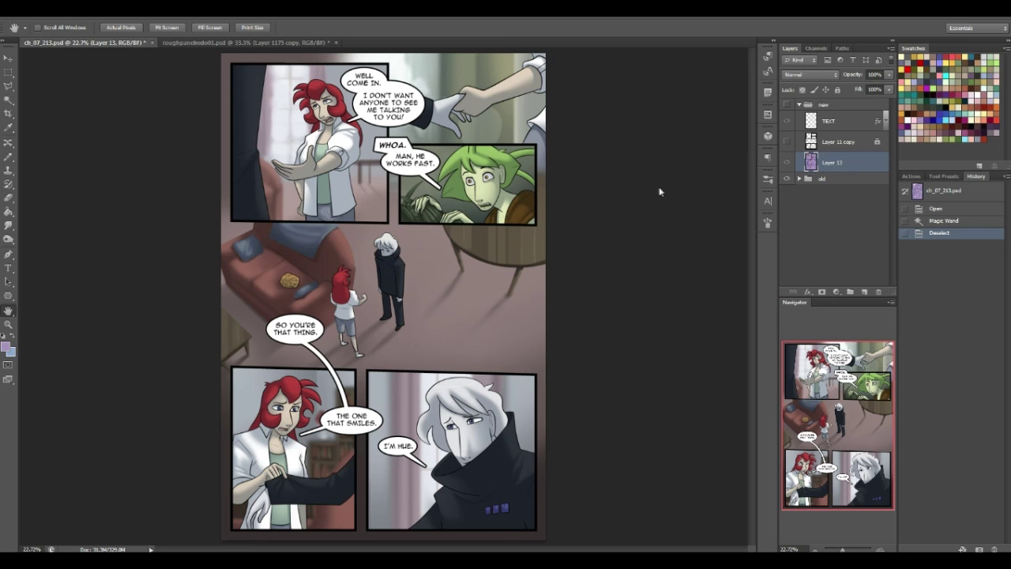
Hide the 'new' layer group so ch_07_213 shows its purple hand-drawn sketch layers
left_click(787, 105)
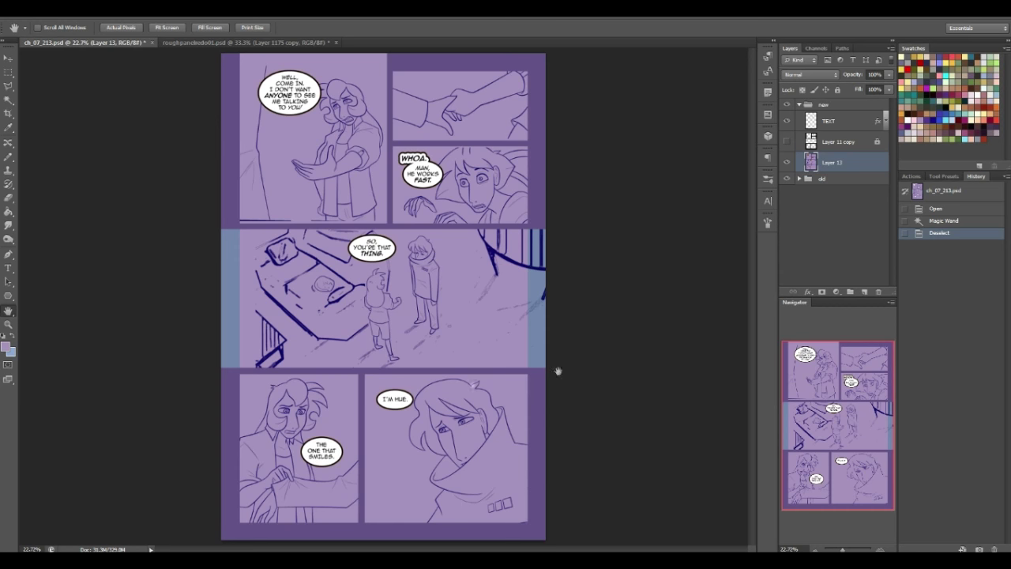
Bring up the roughpanelredo01.psd document and select the Move tool
left_click(225, 41)
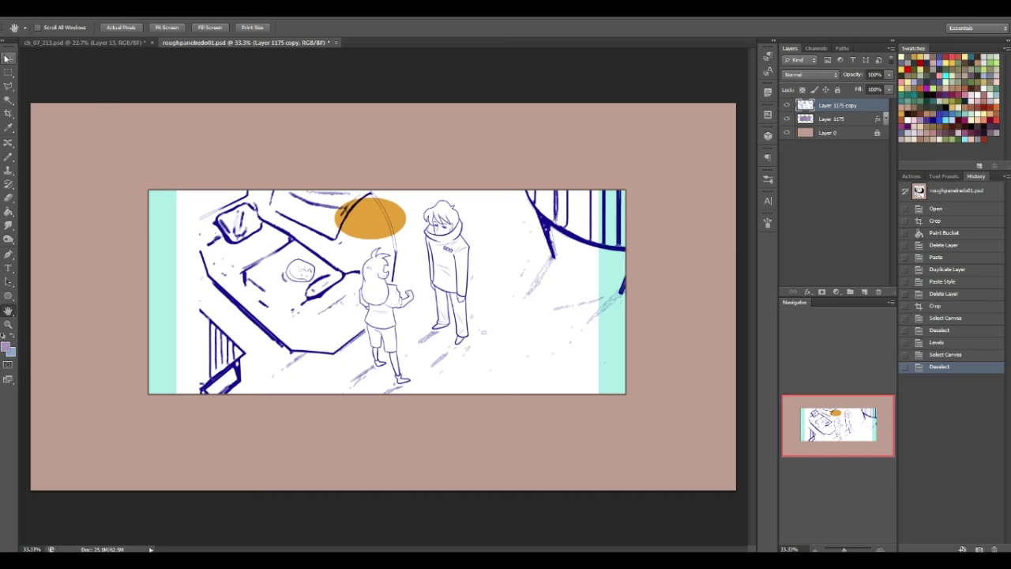
left_click(8, 58)
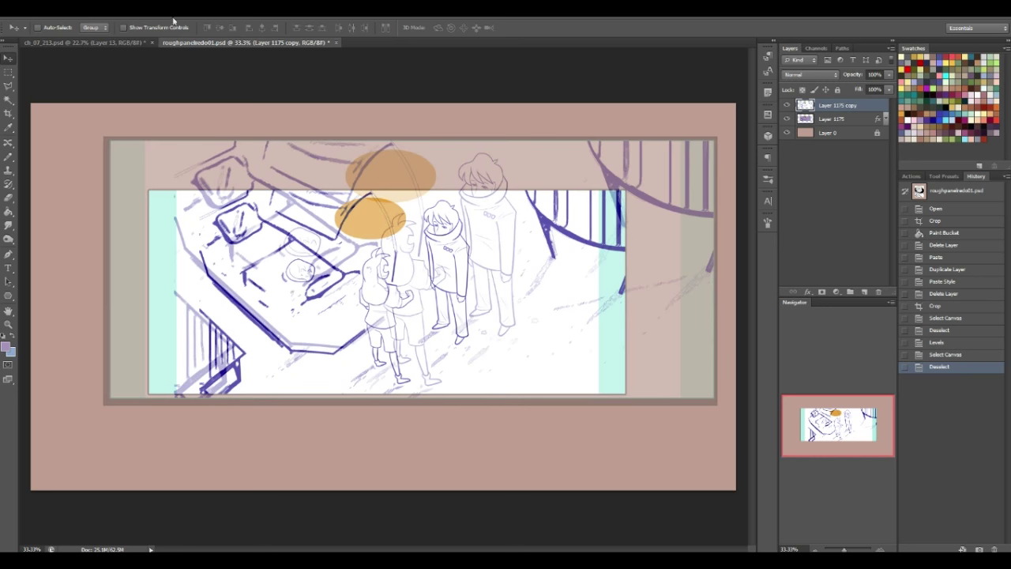
Float the rough panel and ch_07_213 documents into separate windows, parking the rough panel bottom-left
left_click_drag(246, 43, 133, 117)
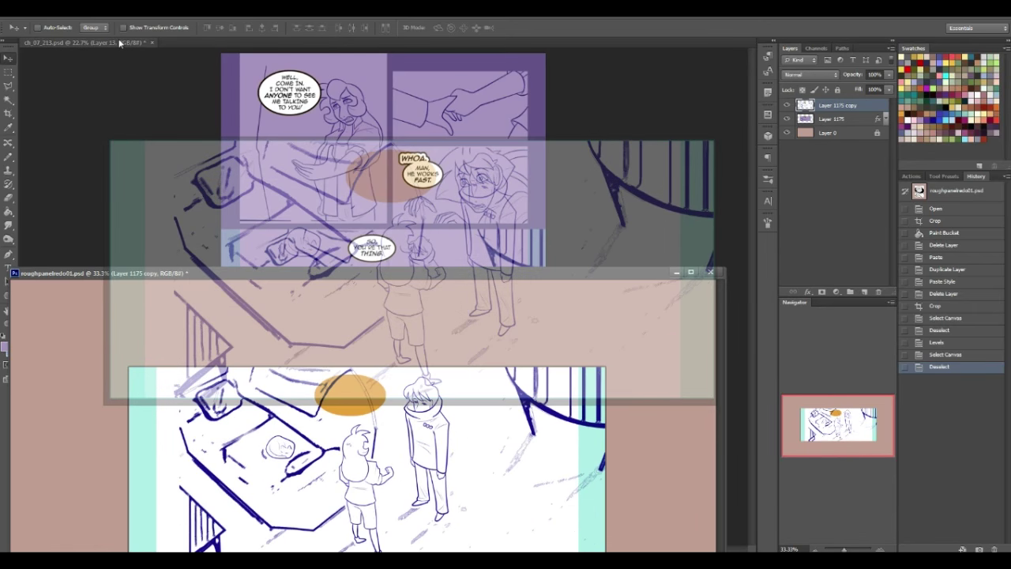
left_click_drag(79, 42, 55, 471)
left_click_drag(85, 285, 65, 474)
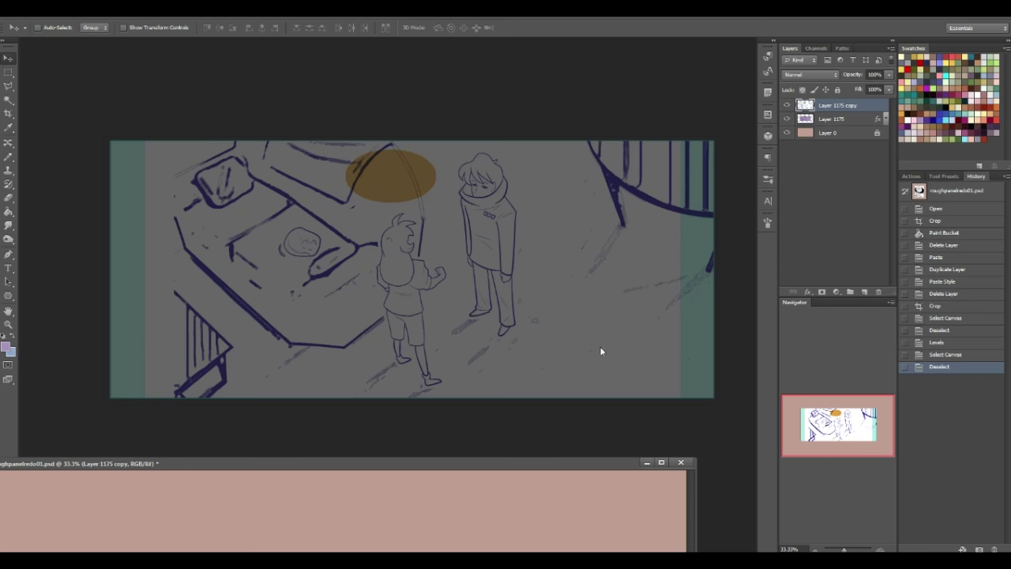
Nudge the faded PureRef panel overlay into place and open PureRef's Settings window
key("ctrl+u")
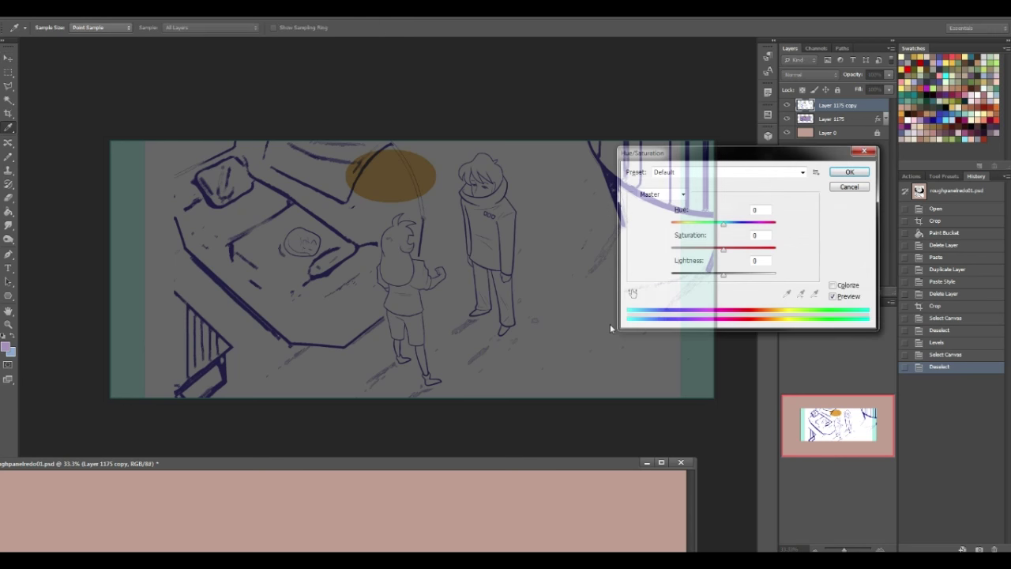
left_click(864, 151)
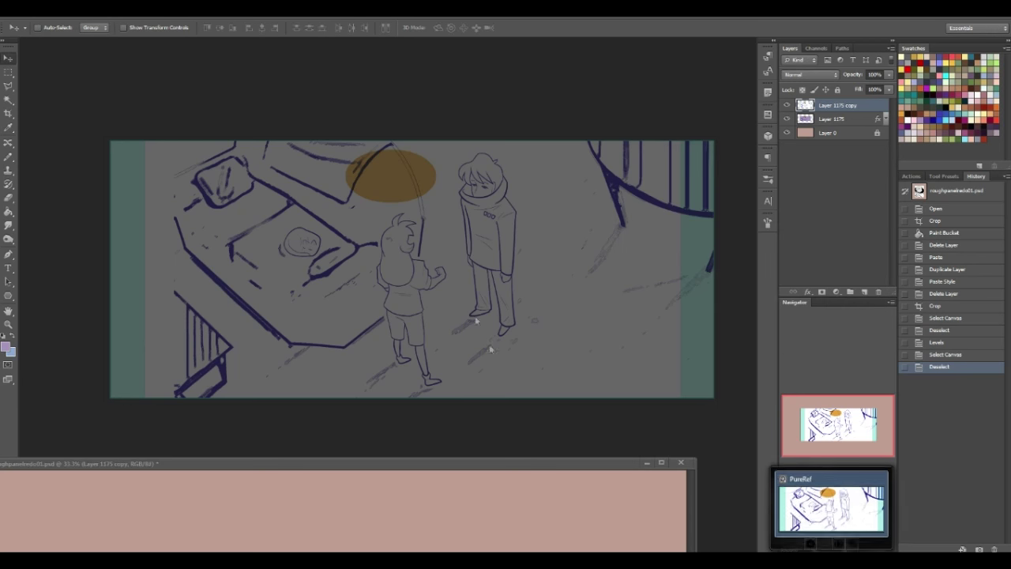
left_click_drag(456, 260, 453, 261)
right_click(450, 263)
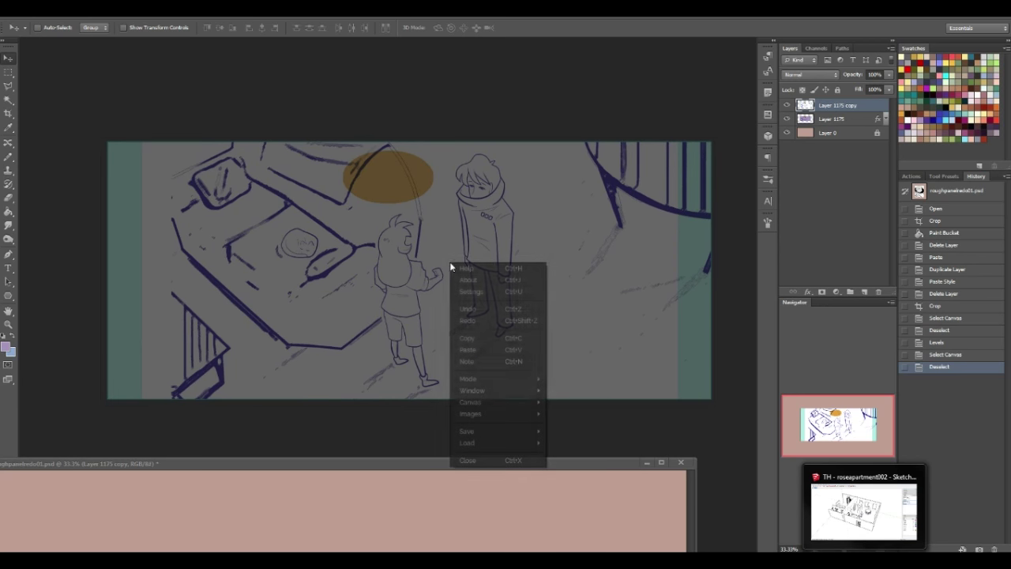
left_click(489, 294)
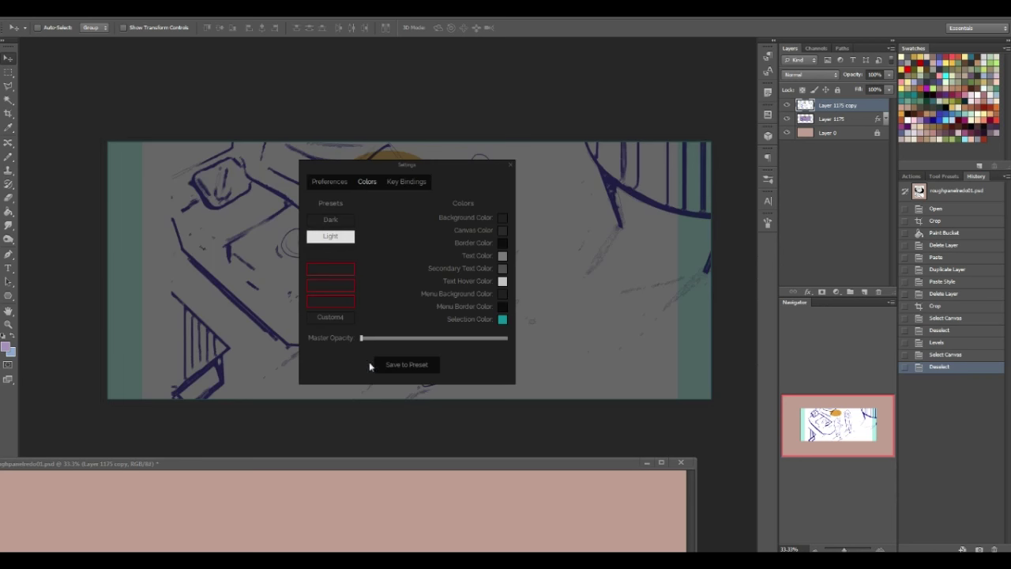
left_click_drag(361, 338, 336, 351)
left_click(511, 165)
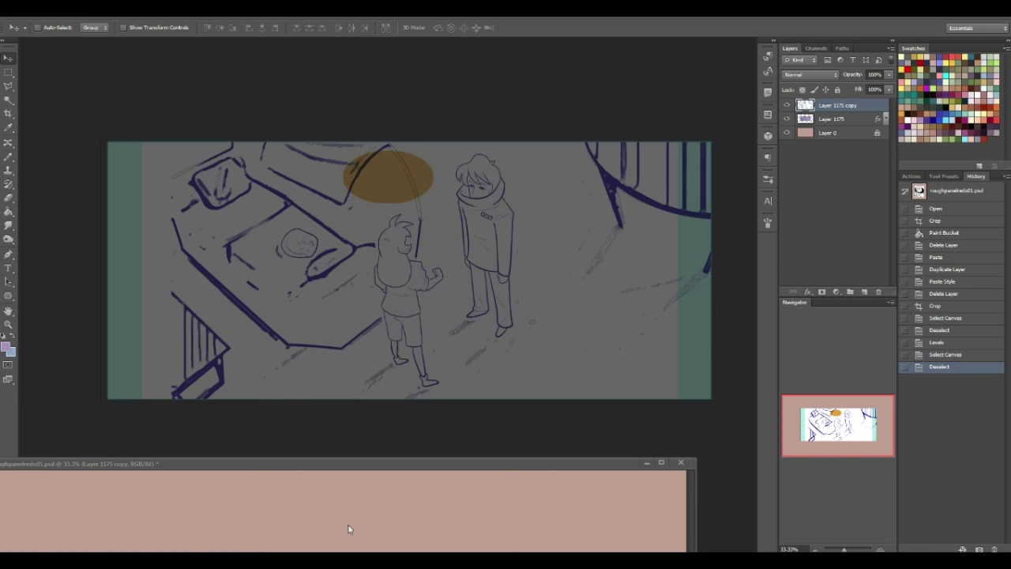
Enlarge the rough panel window and move the ch_07_213 window up to the top centre
double_click(375, 470)
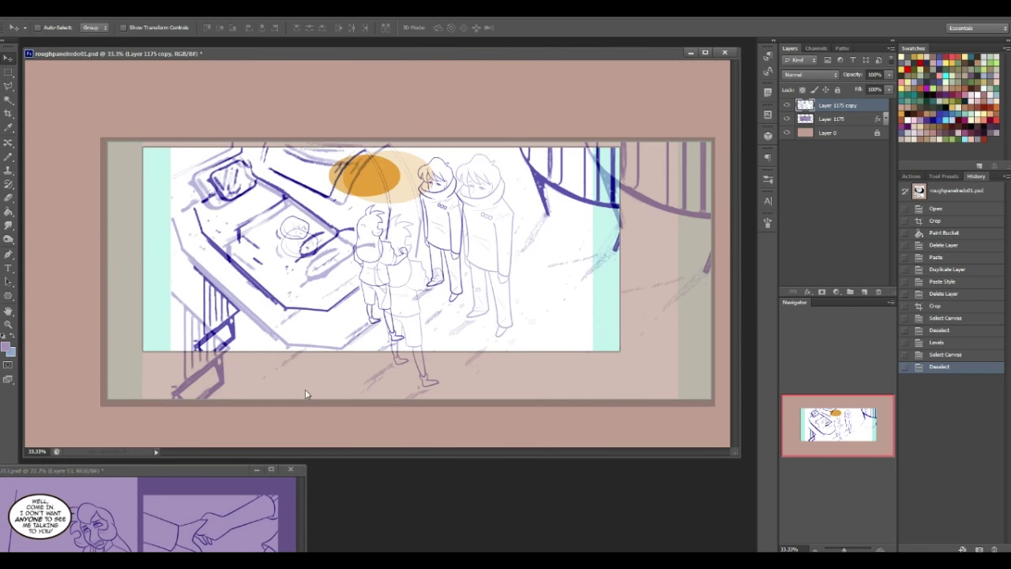
left_click(222, 478)
left_click_drag(216, 474, 455, 66)
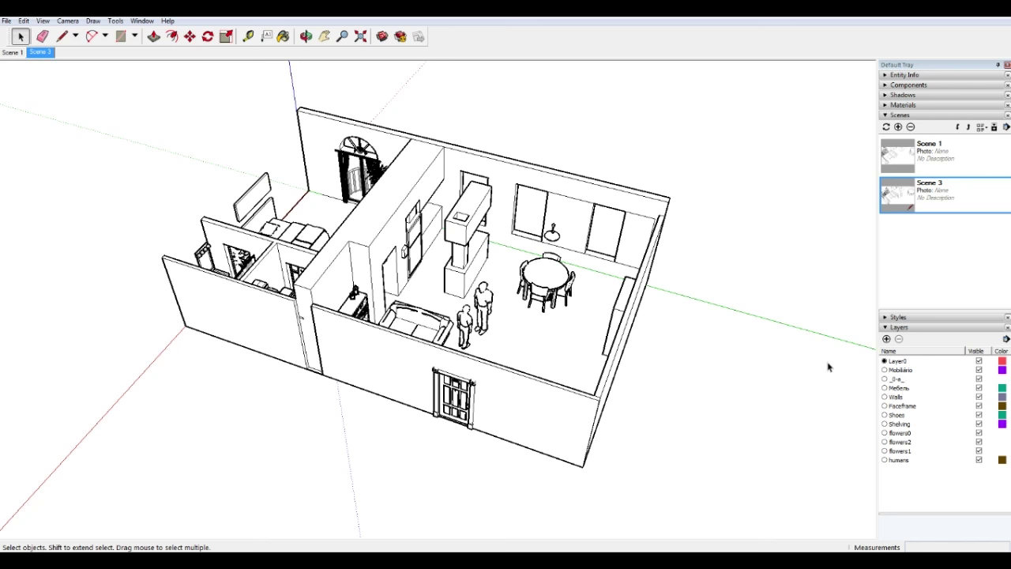
Orbit the SketchUp apartment model to a high angle roughly matching the panel sketch
key("o")
left_click_drag(713, 329, 434, 320)
key("space")
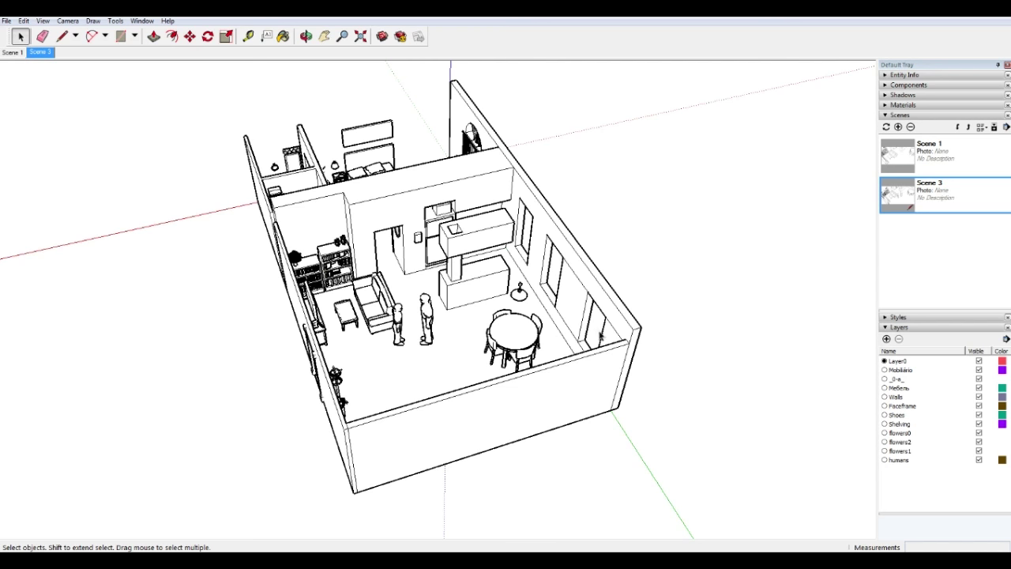
key("o")
left_click_drag(199, 269, 145, 316)
middle_click_drag(144, 317, 109, 316)
middle_click_drag(267, 331, 198, 316)
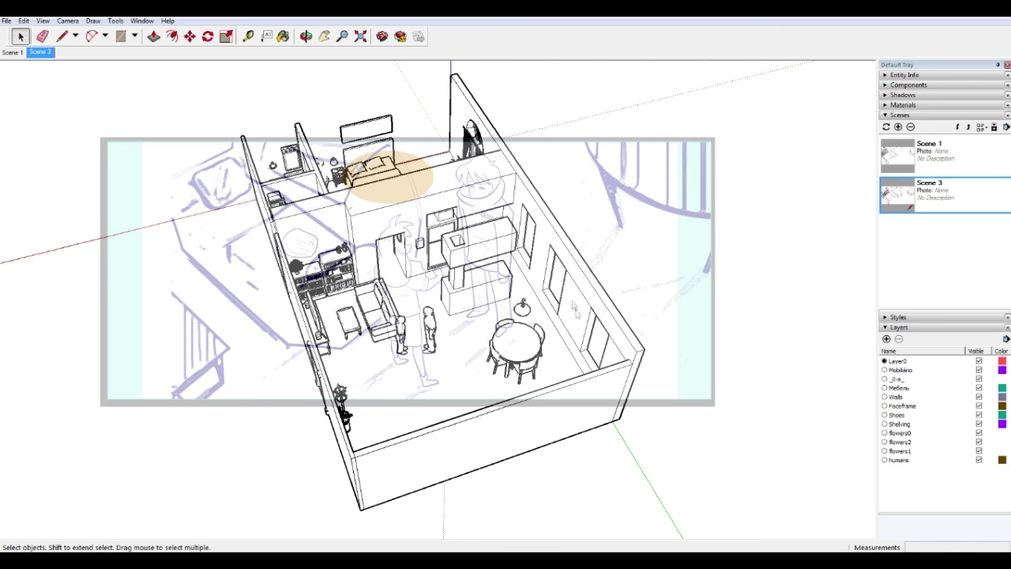
Set the PureRef overlay's mode to Transparent To Mouse
right_click(630, 296)
mouse_move(662, 412)
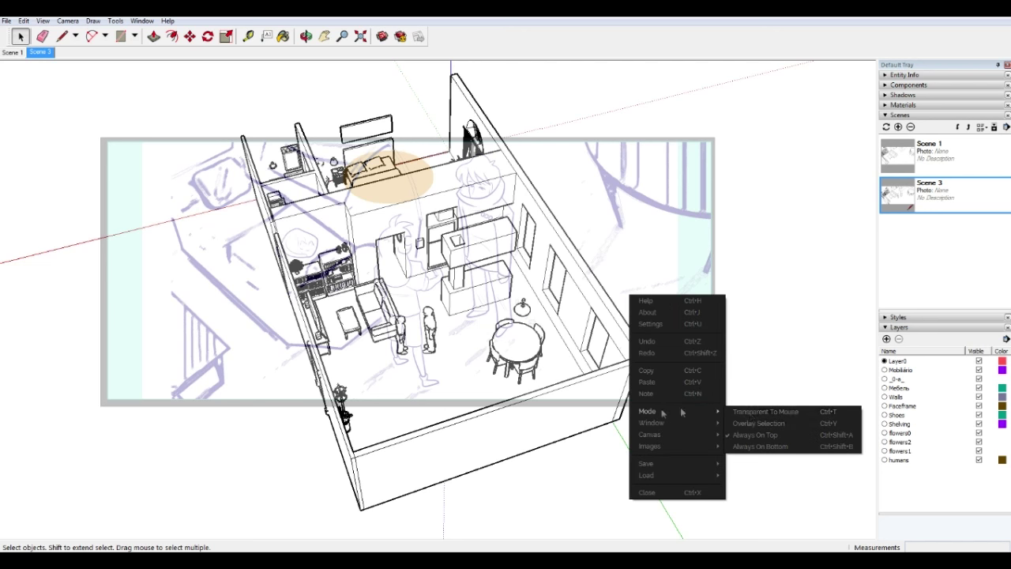
left_click(803, 414)
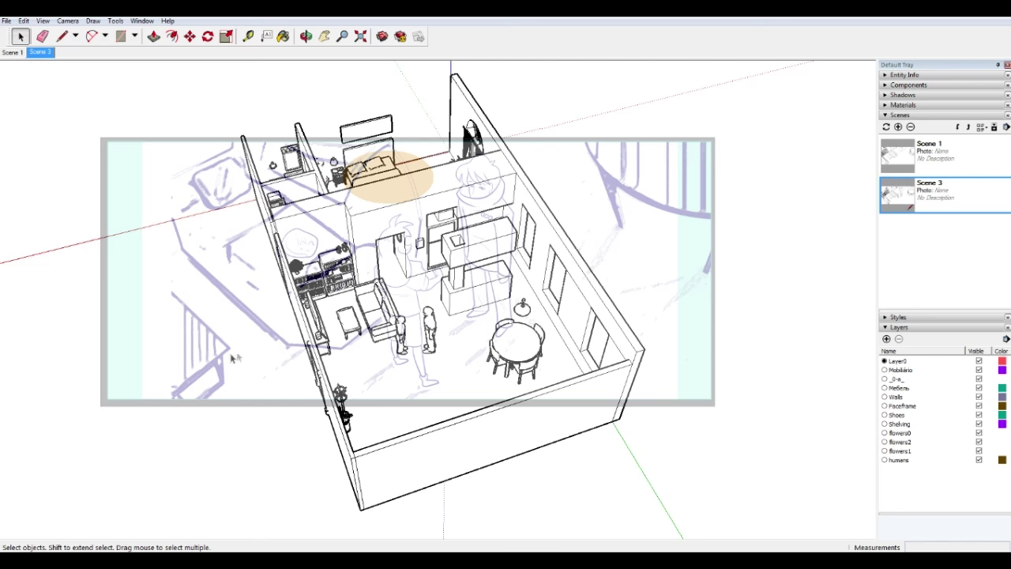
Orbit and zoom the SketchUp room in close around the figures and sofa
key("o")
left_click_drag(233, 349, 542, 406)
key("space")
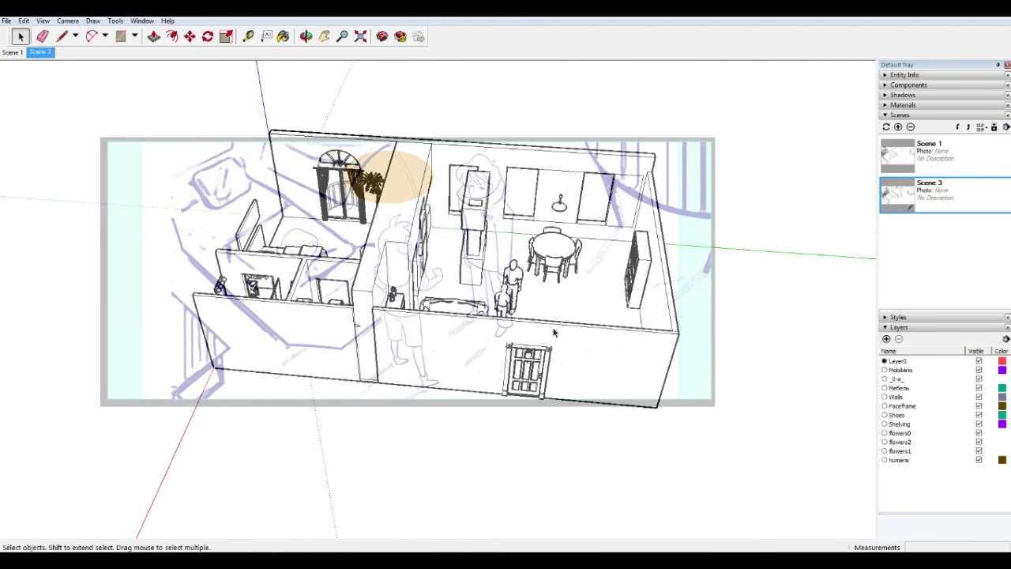
scroll(563, 306, "up", 8)
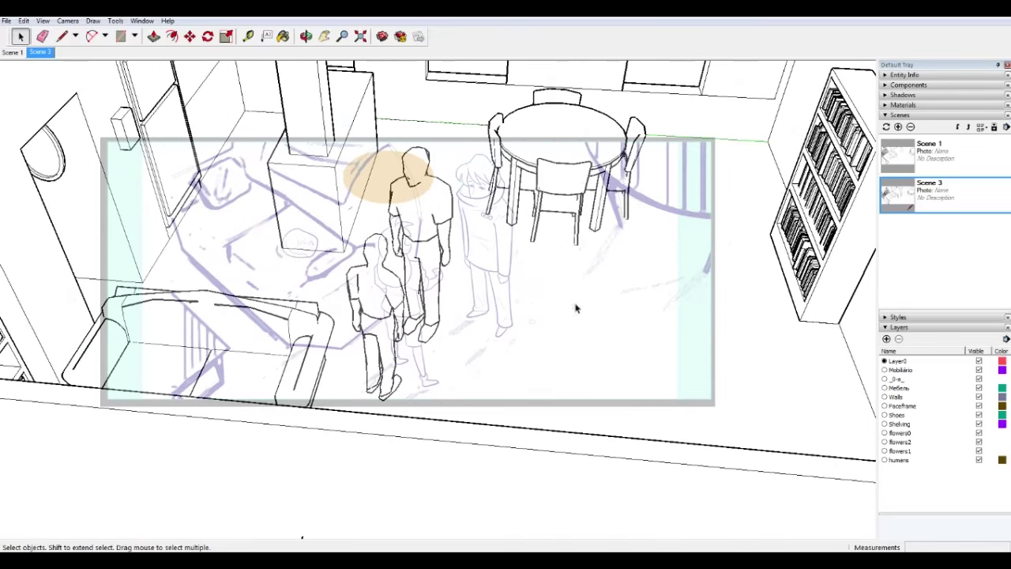
middle_click_drag(577, 304, 483, 346)
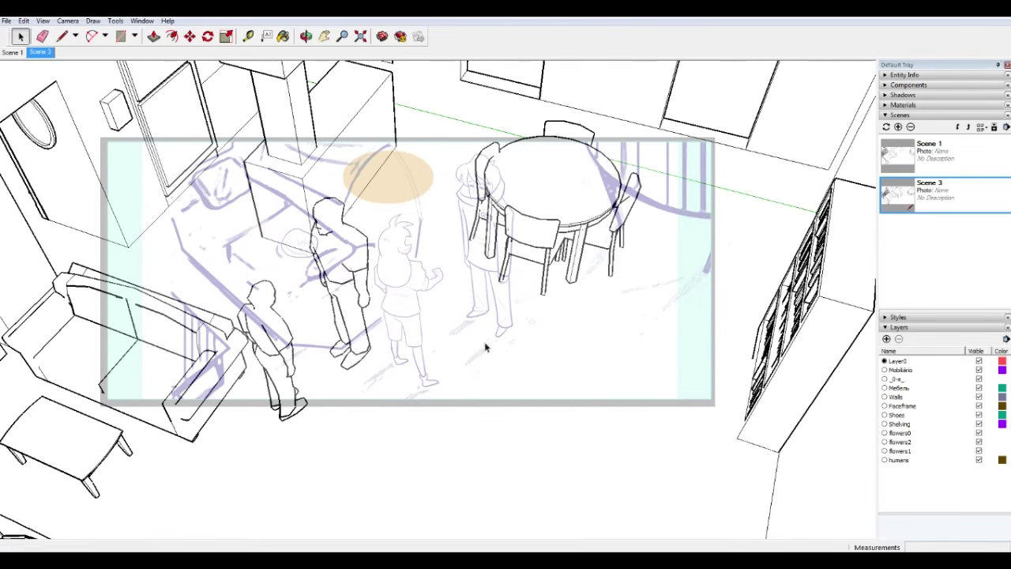
Pan and orbit the camera until the sofa, coffee table and figures match the sketched lines
left_click(324, 36)
left_click_drag(363, 419, 782, 451)
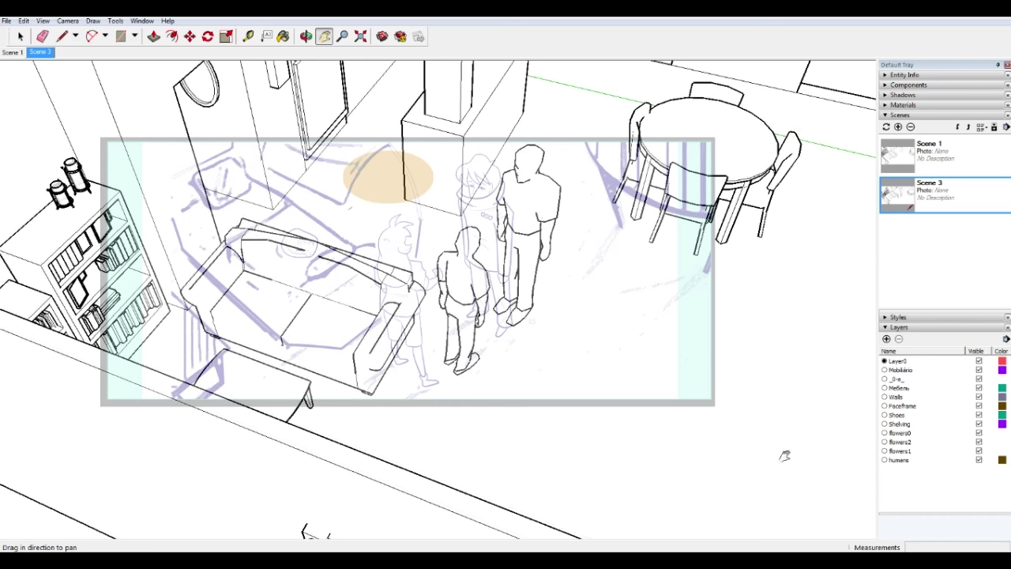
middle_click_drag(800, 440, 634, 426)
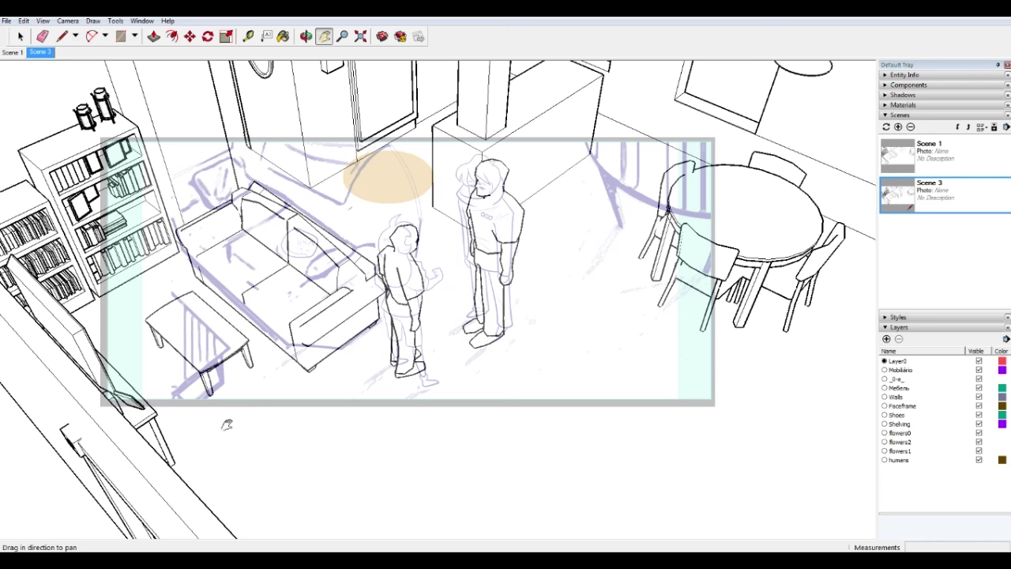
middle_click_drag(263, 492, 227, 536)
middle_click_drag(390, 445, 317, 435)
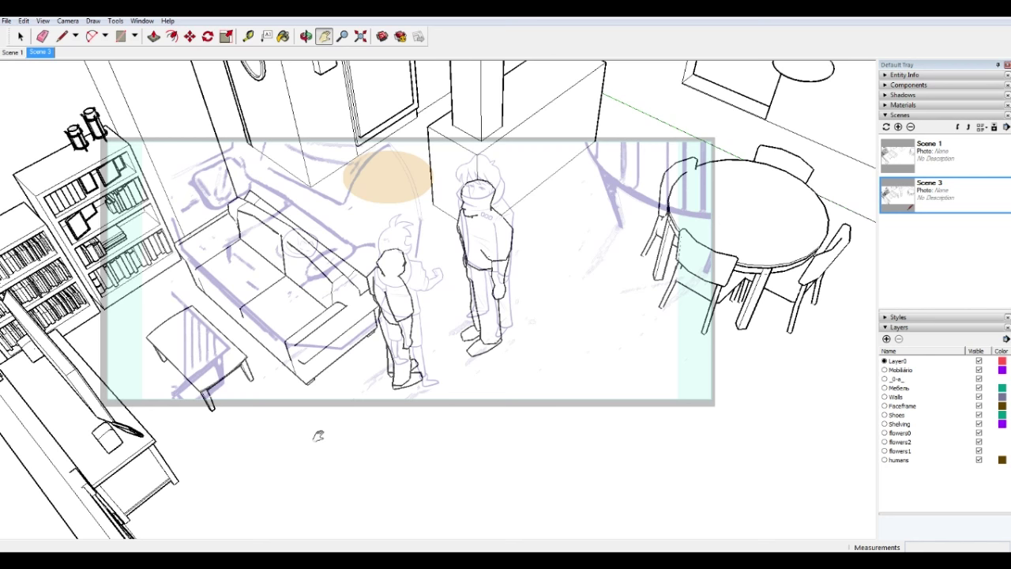
mouse_move(239, 439)
middle_mouse_down()
mouse_move(221, 429)
mouse_move(230, 440)
middle_mouse_up()
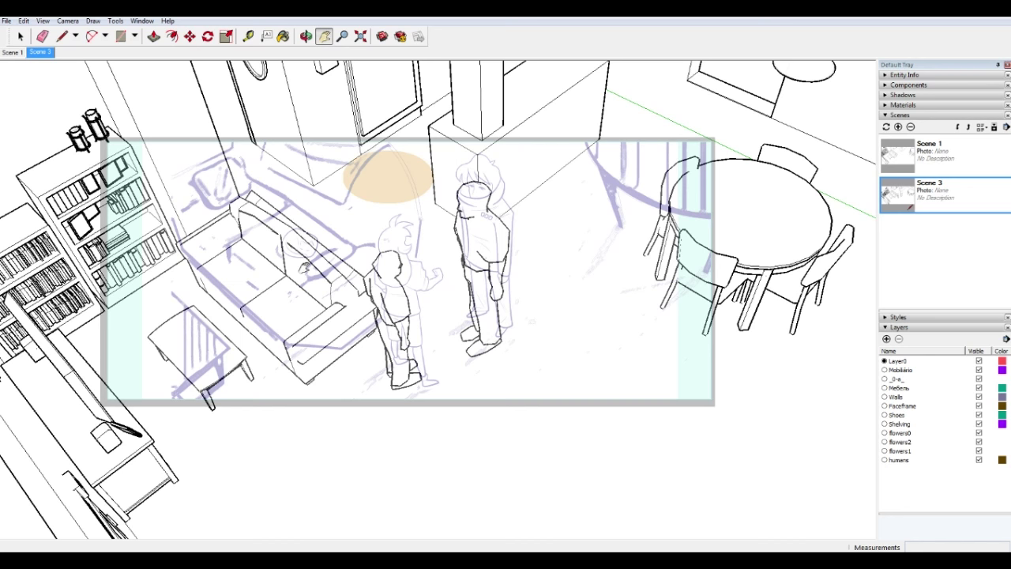
Jump the camera to Scene 1 and back to Scene 3, then open the File menu
left_click(964, 165)
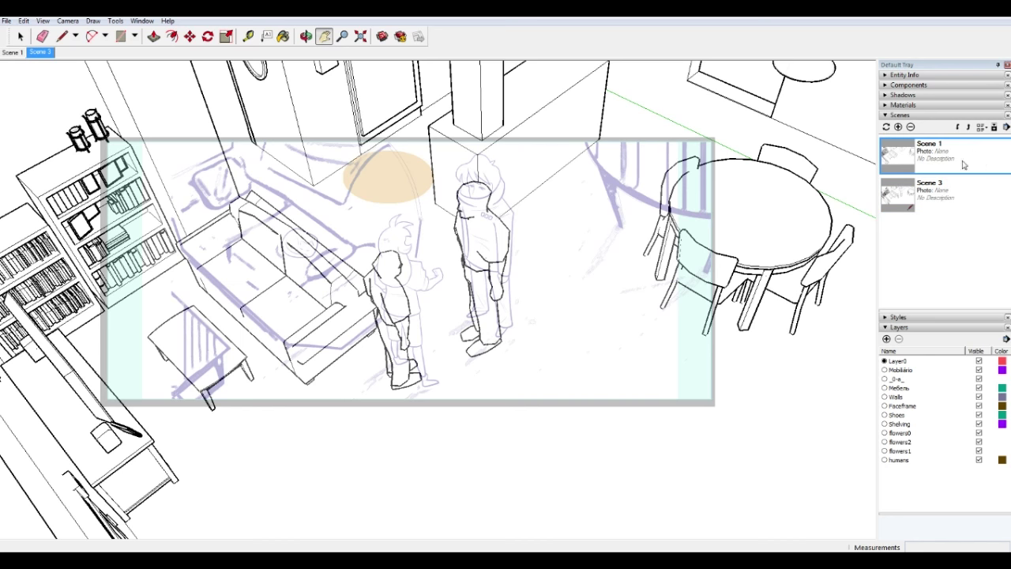
double_click(970, 154)
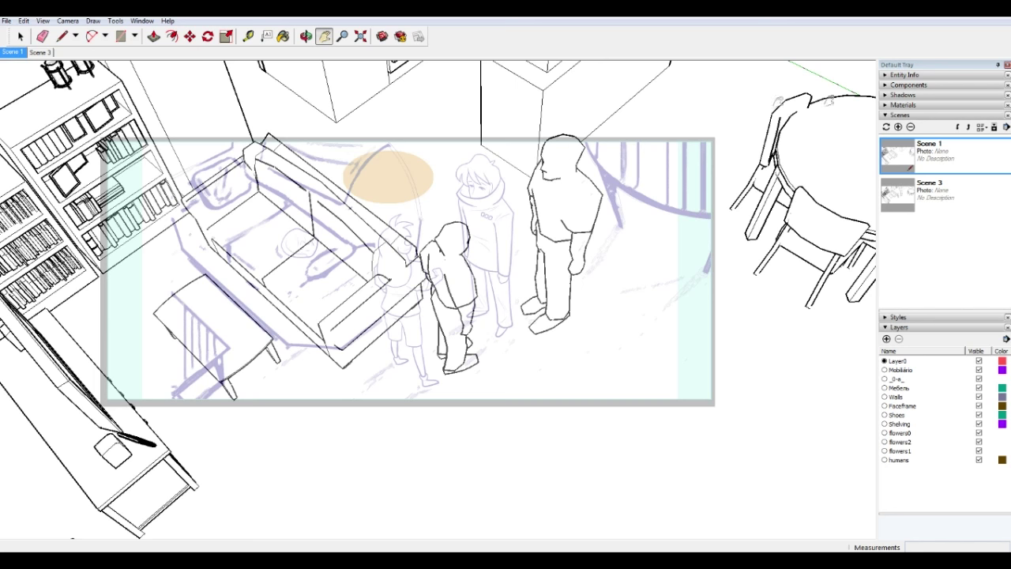
double_click(995, 196)
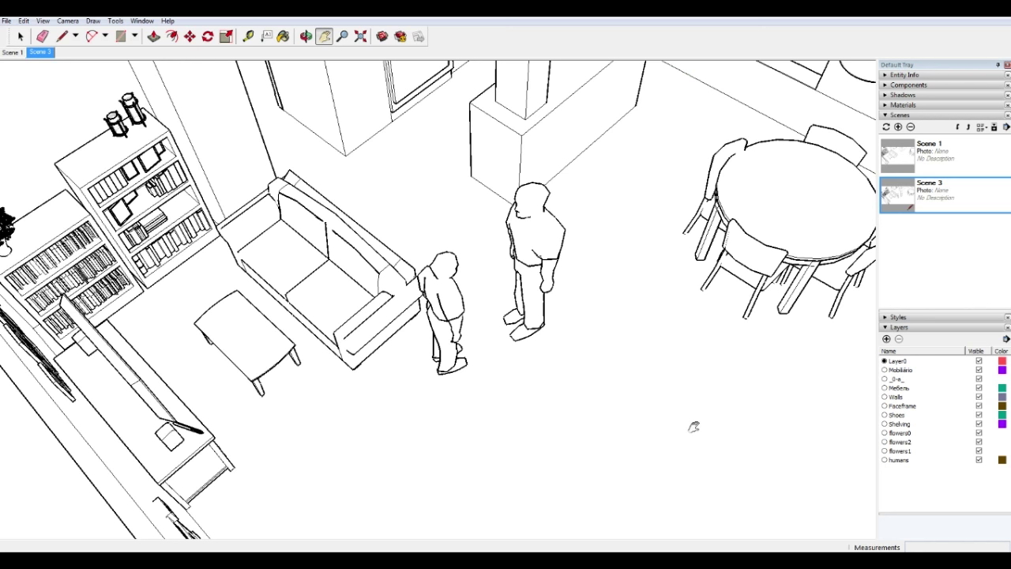
left_click(5, 21)
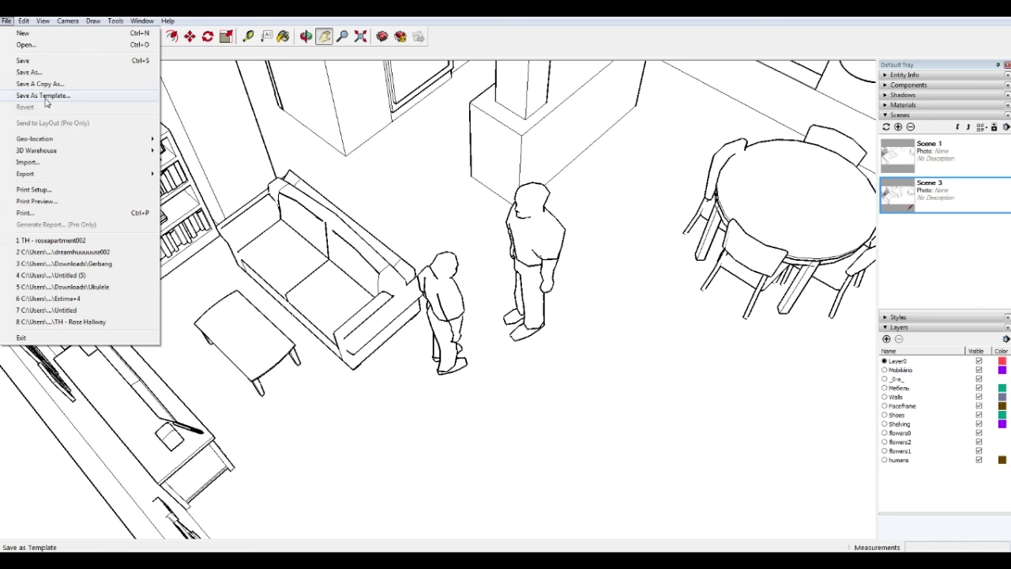
Export the view as a 2D Graphic in PNG format named 'TH - roseapartment002' on the Desktop
mouse_move(47, 173)
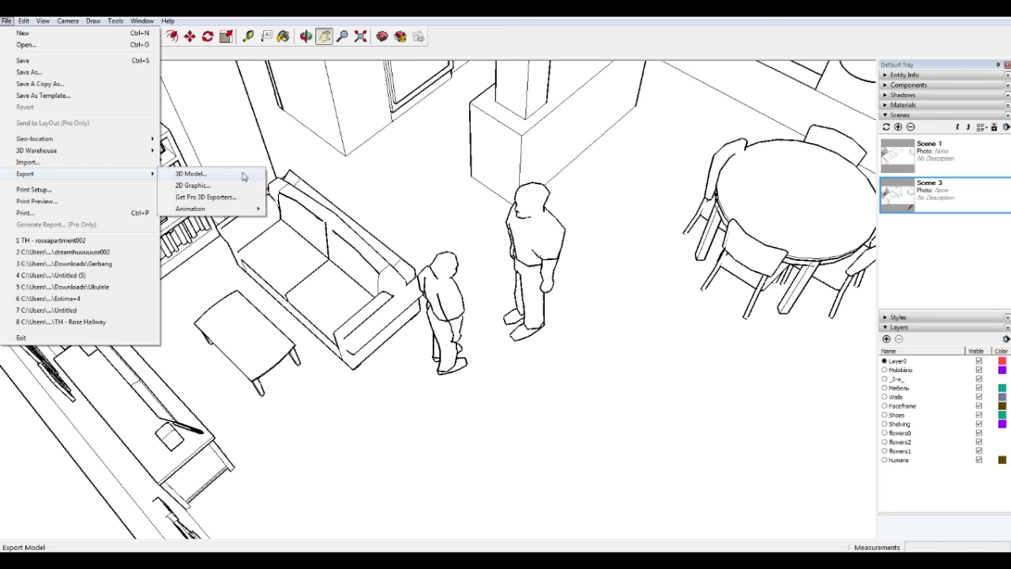
left_click(210, 185)
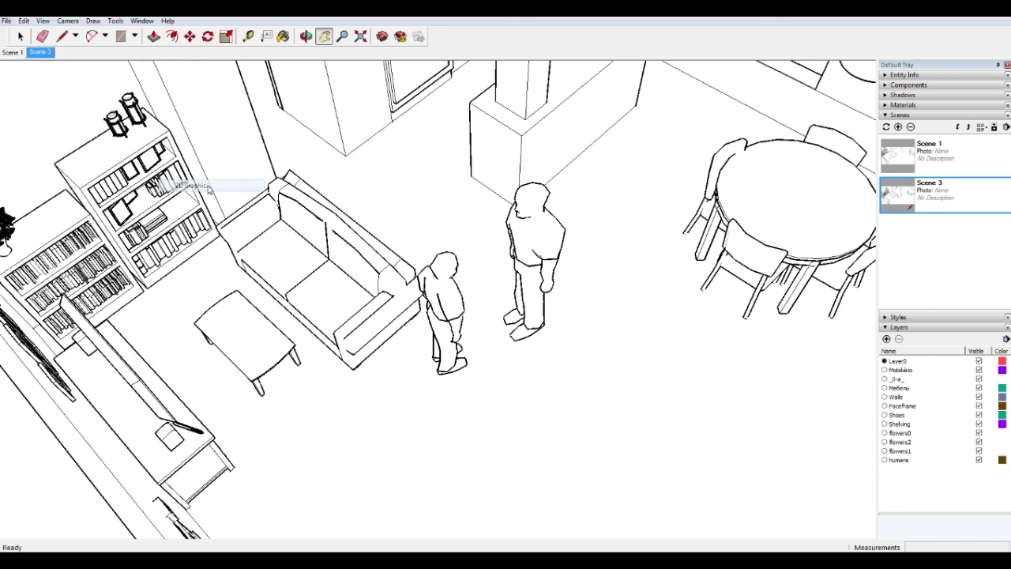
scroll(415, 283, "up", 5)
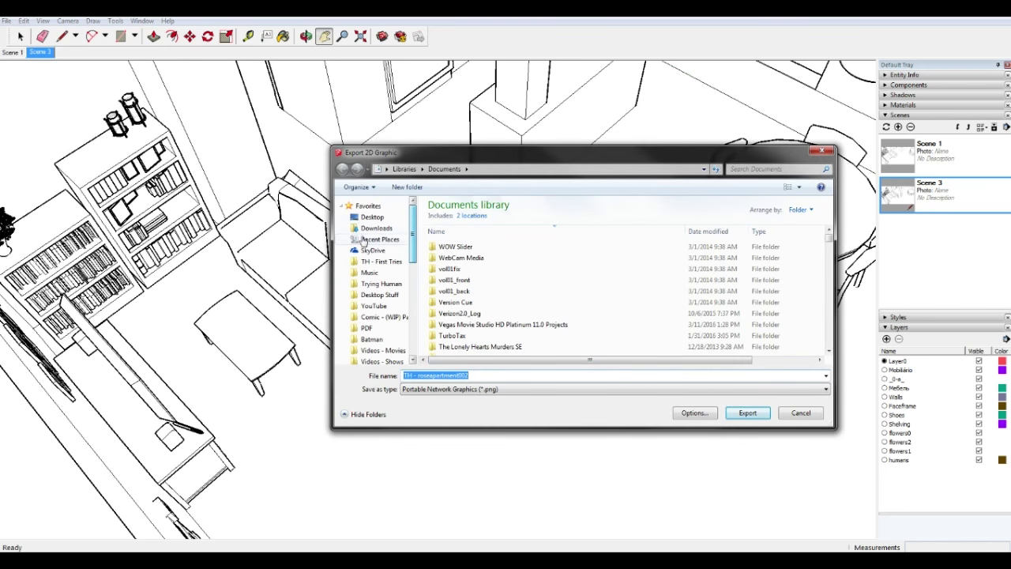
scroll(387, 253, "down", 5)
left_click(372, 224)
scroll(413, 259, "up", 5)
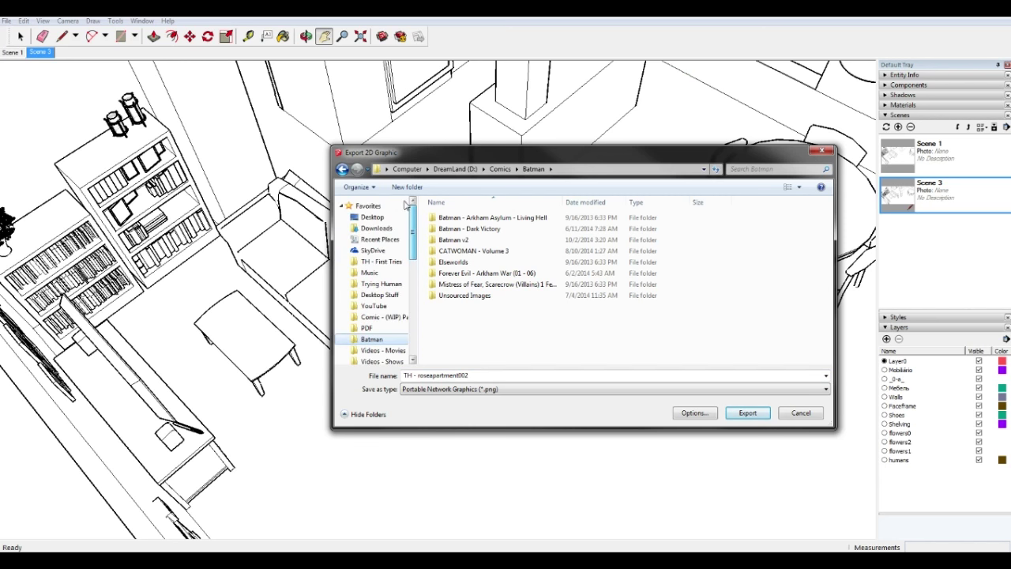
left_click(372, 217)
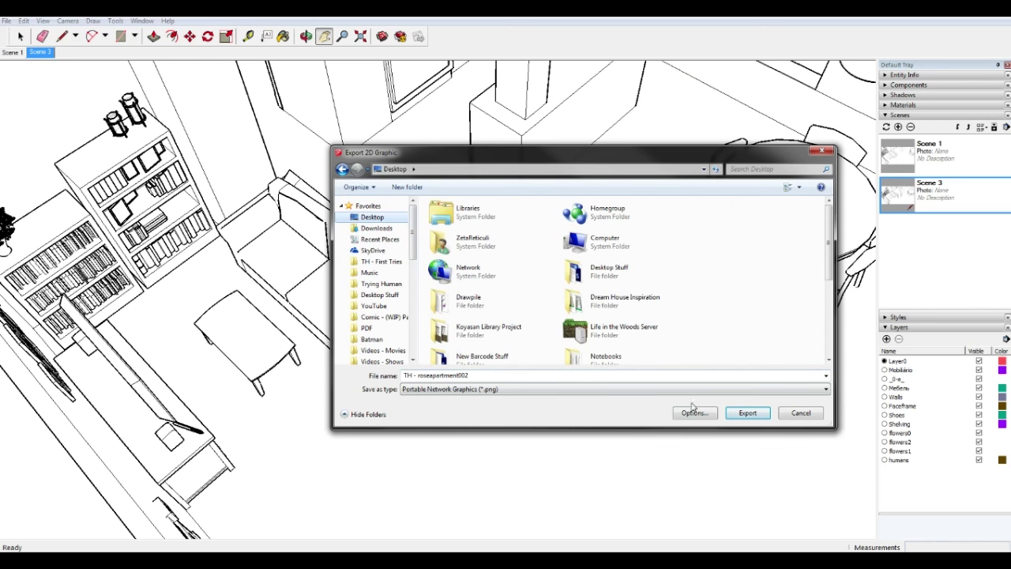
left_click(632, 389)
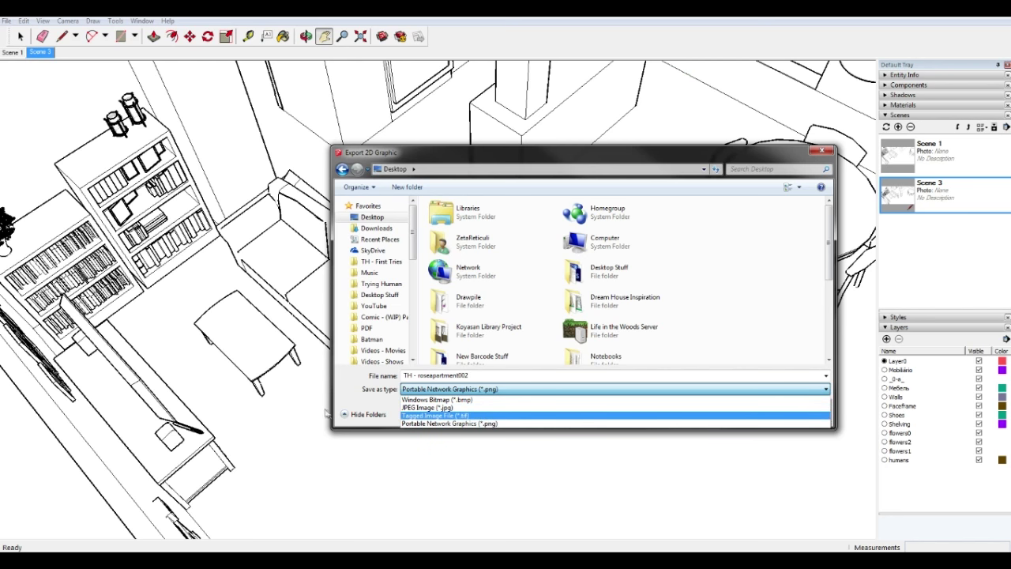
left_click(378, 400)
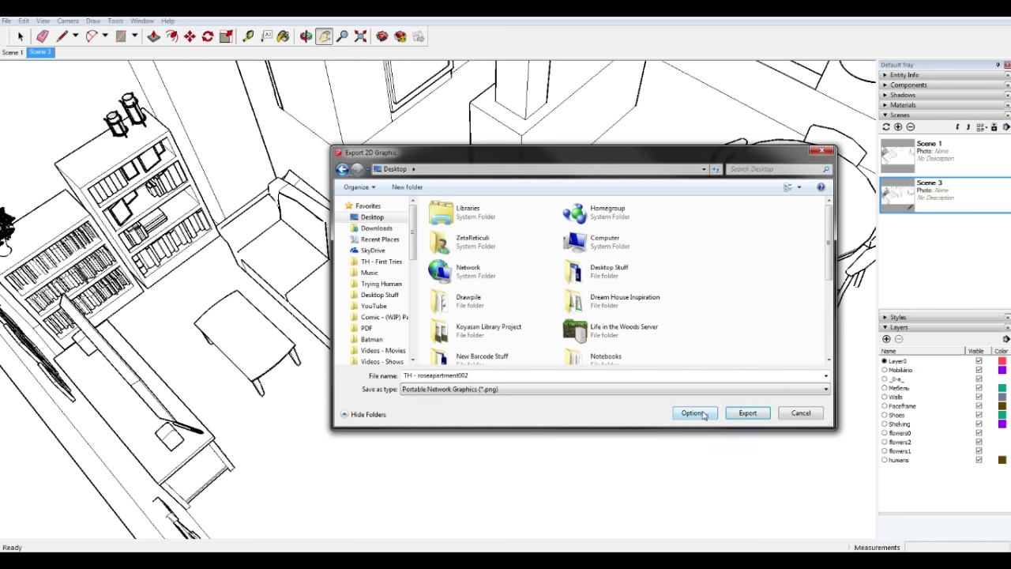
left_click(747, 414)
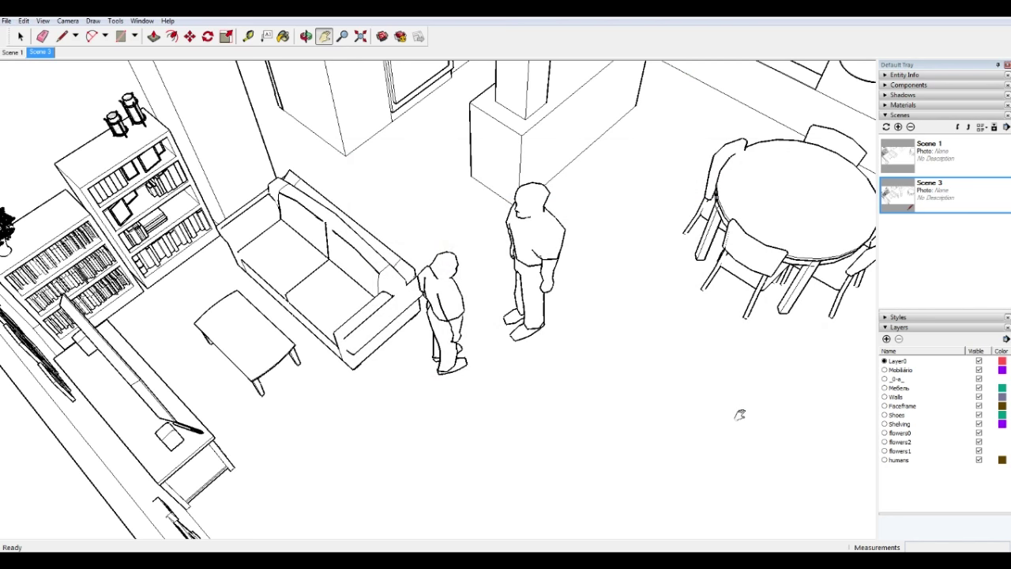
Return to Photoshop and open TH - roseapartment002.png from the Desktop
mouse_move(181, 545)
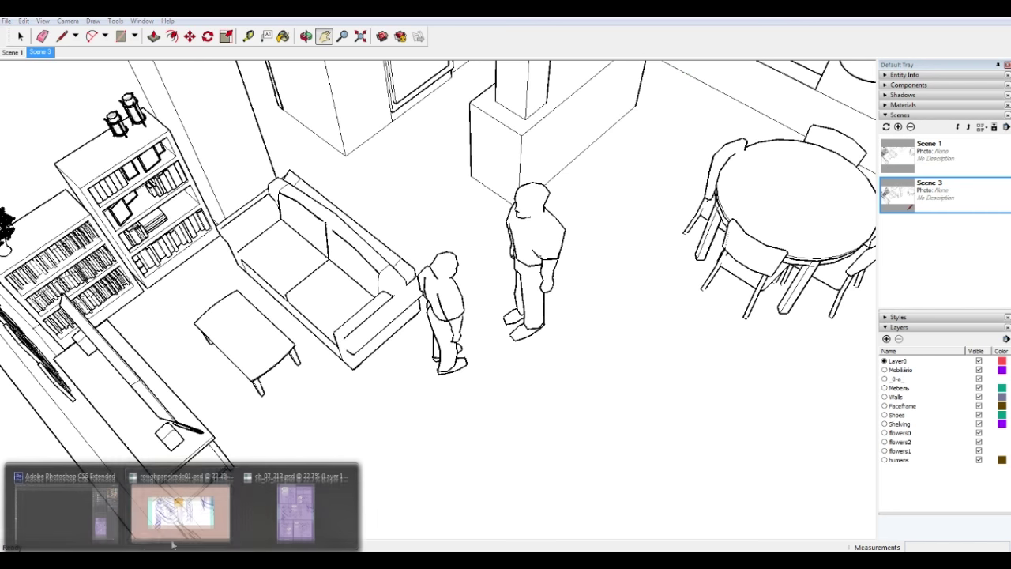
mouse_move(237, 522)
left_click(196, 529)
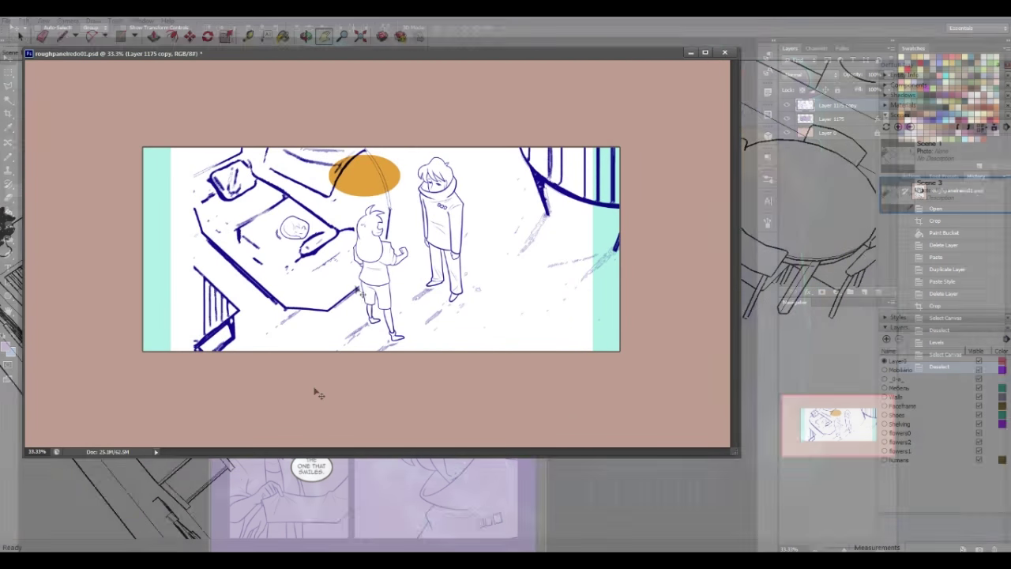
left_click(31, 9)
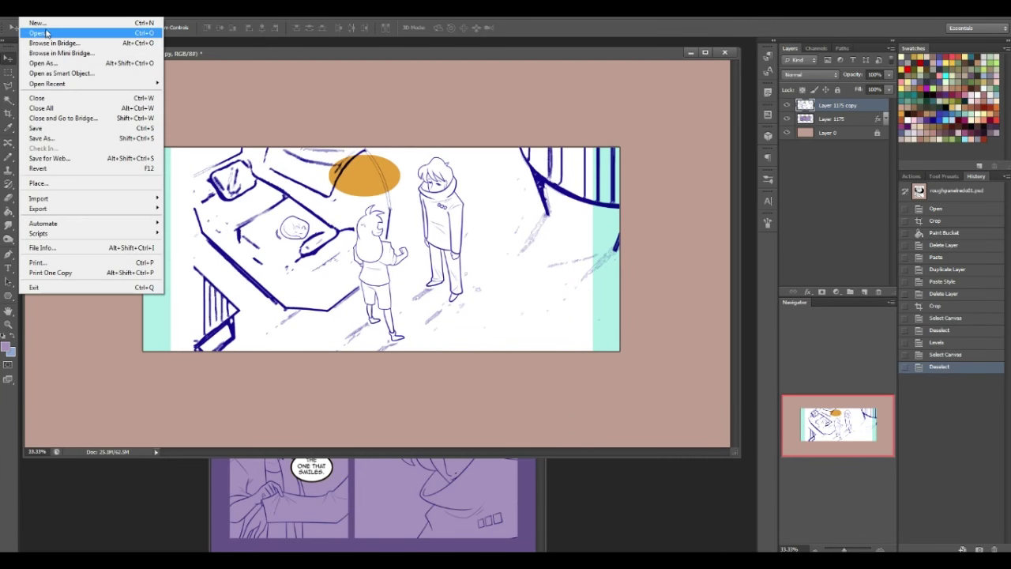
left_click(37, 33)
left_click(392, 183)
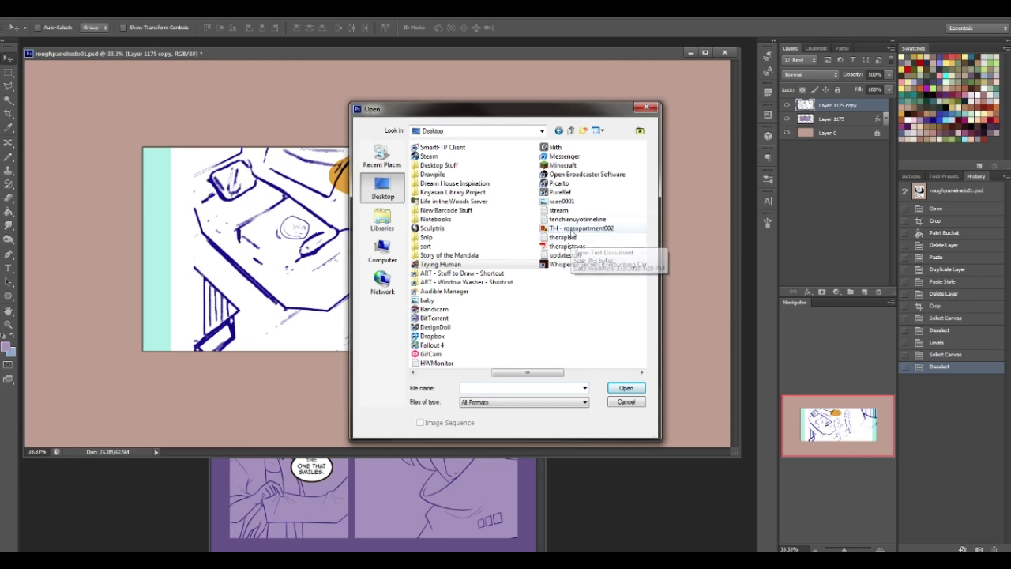
left_click(568, 228)
left_click(627, 388)
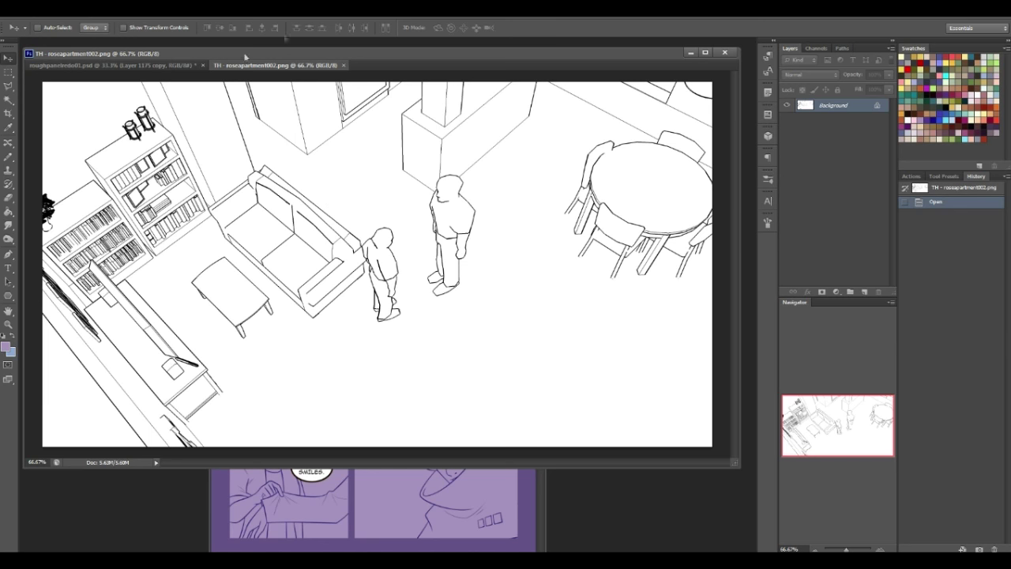
left_click(169, 9)
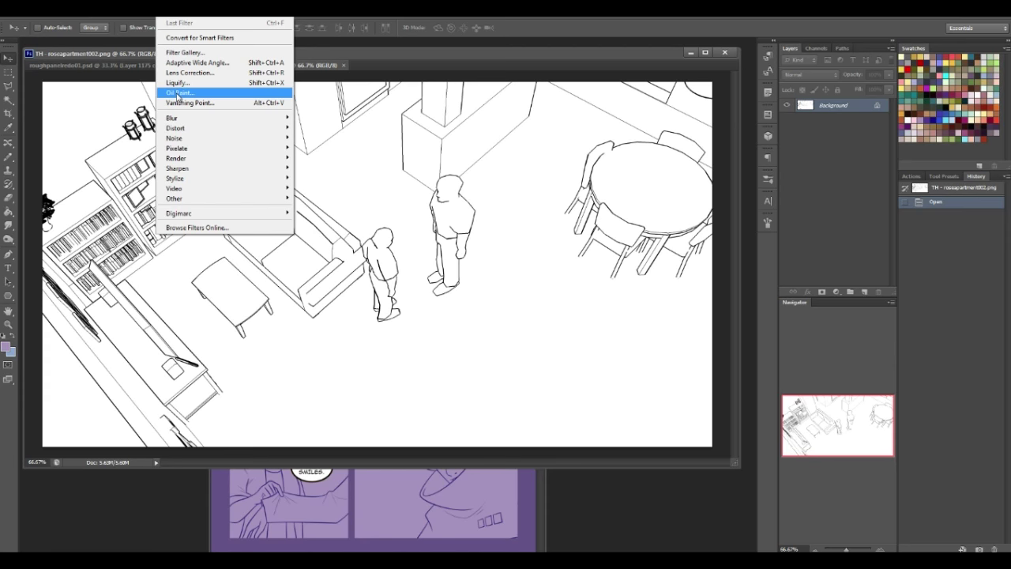
left_click(178, 96)
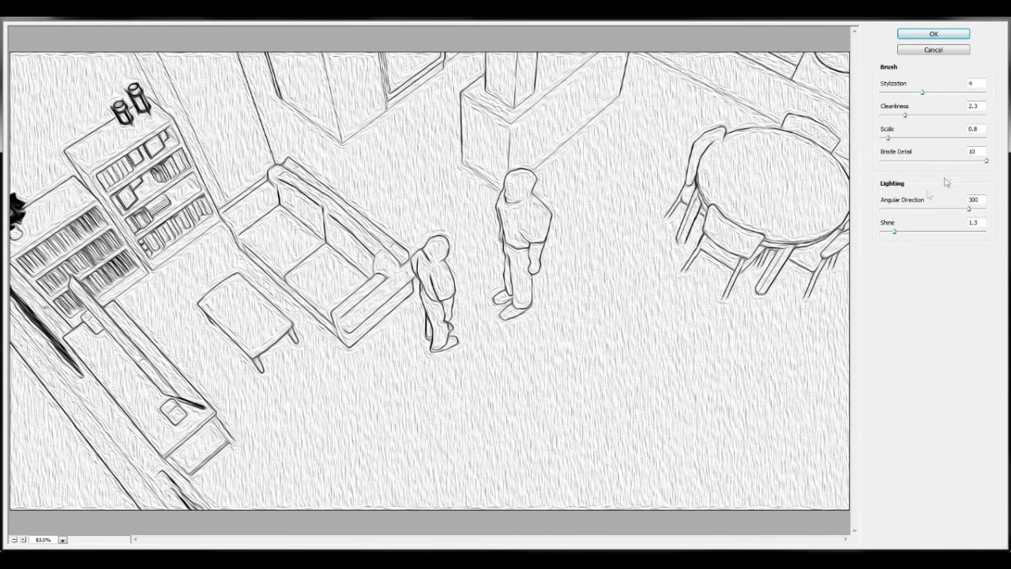
left_click_drag(895, 234, 804, 234)
key("ctrl+z")
left_click_drag(899, 235, 875, 233)
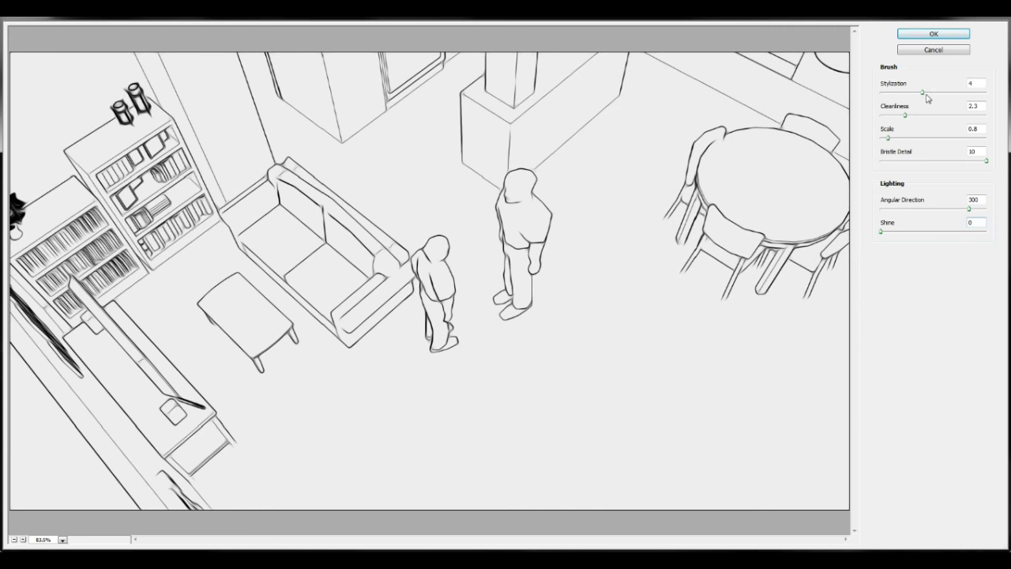
left_click_drag(921, 93, 1008, 94)
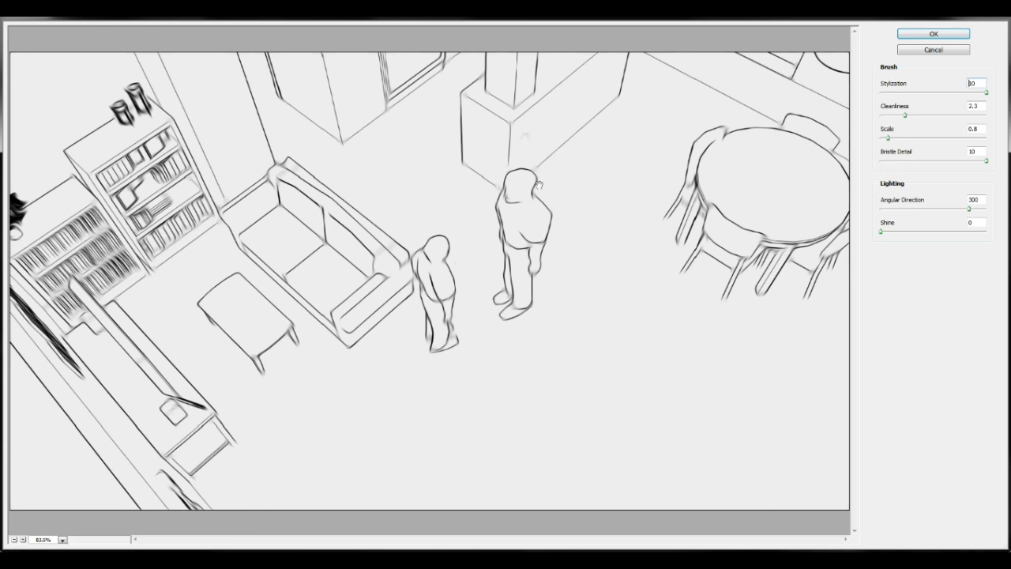
left_click(914, 36)
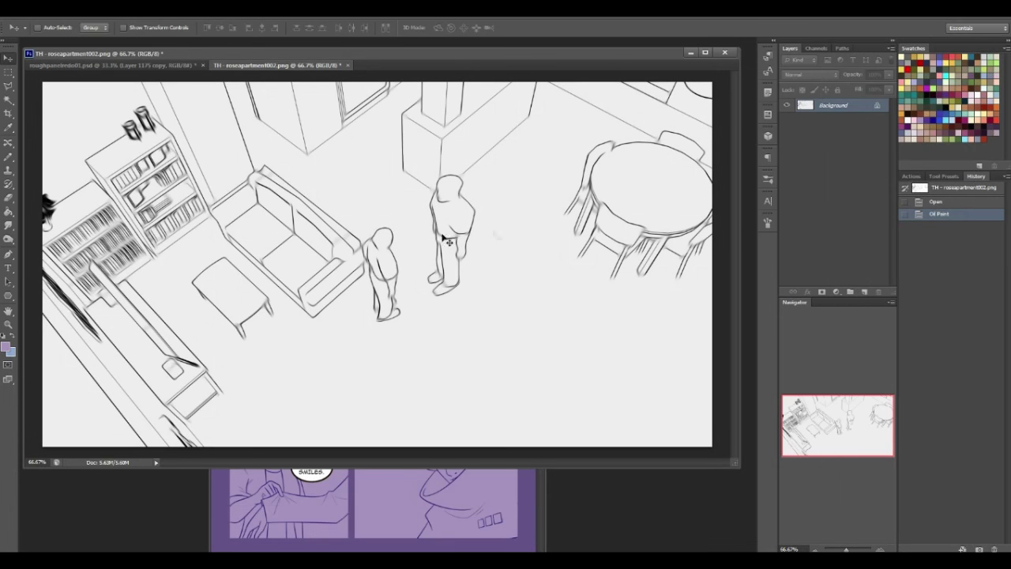
key("ctrl+z")
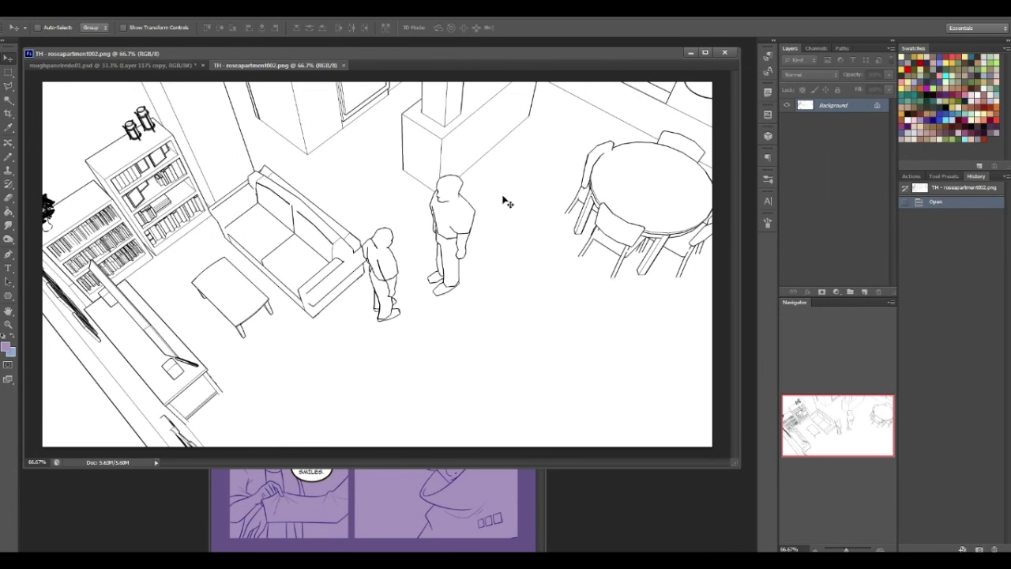
key("ctrl+a")
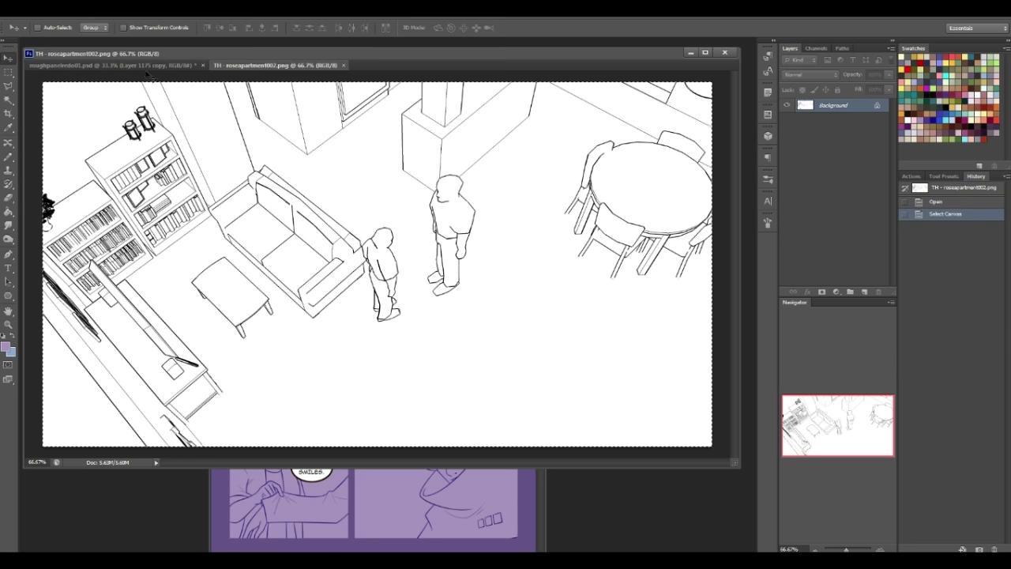
Switch to roughpanelredo01.psd and tilt the canvas view about 3 degrees
left_click(146, 67)
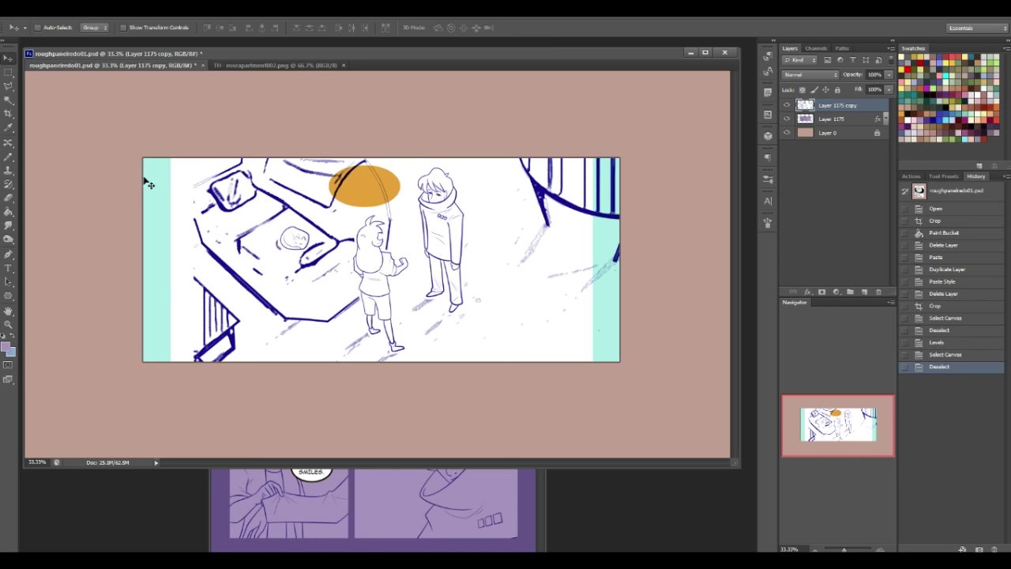
left_click(7, 311)
left_click(47, 320)
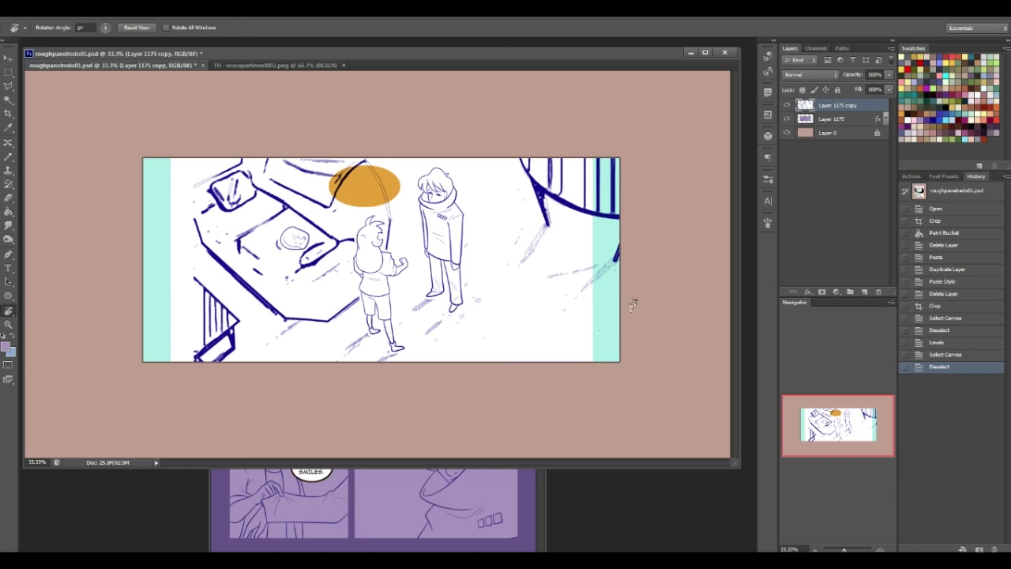
left_click_drag(632, 304, 506, 296)
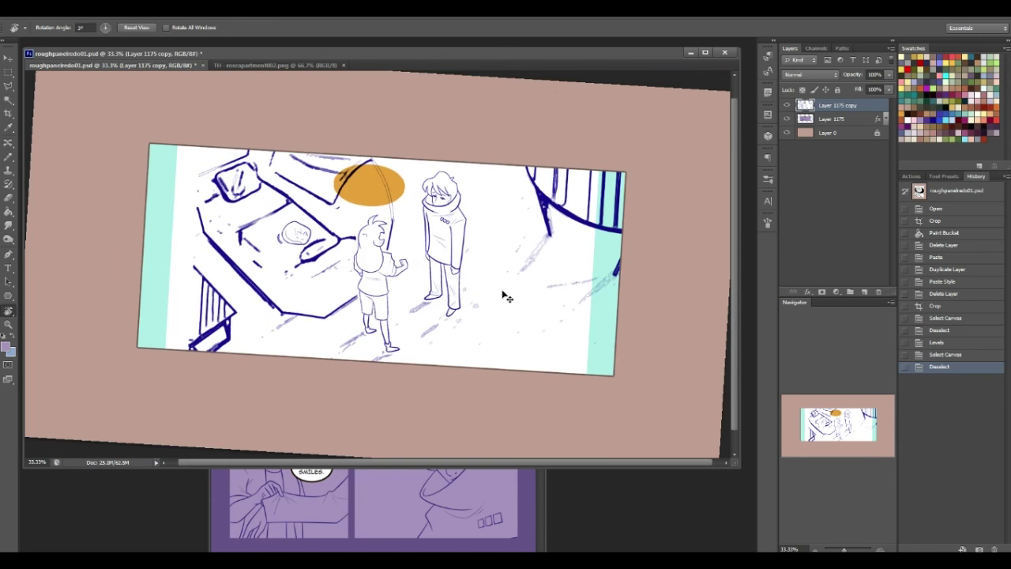
left_click(7, 60)
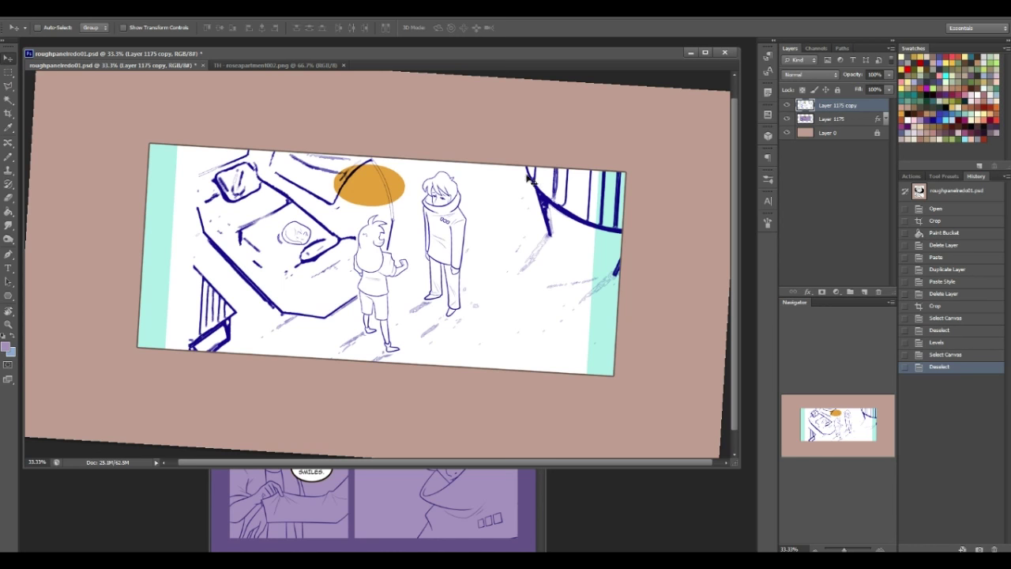
Rotate the view to check angles, reset it to 0°, and paste the apartment line art
key("r")
left_click_drag(568, 249, 728, 237)
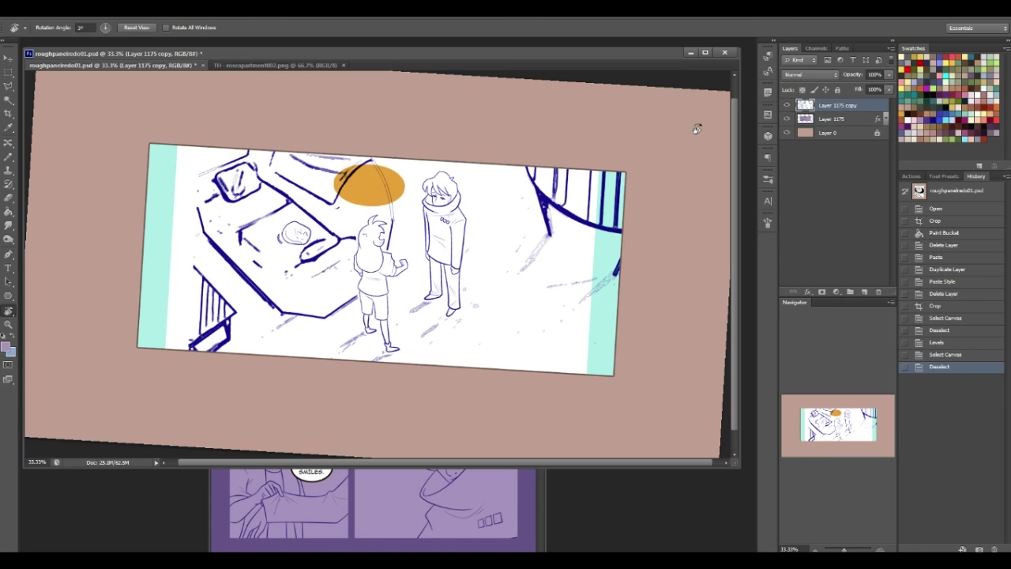
left_click_drag(696, 138, 695, 104)
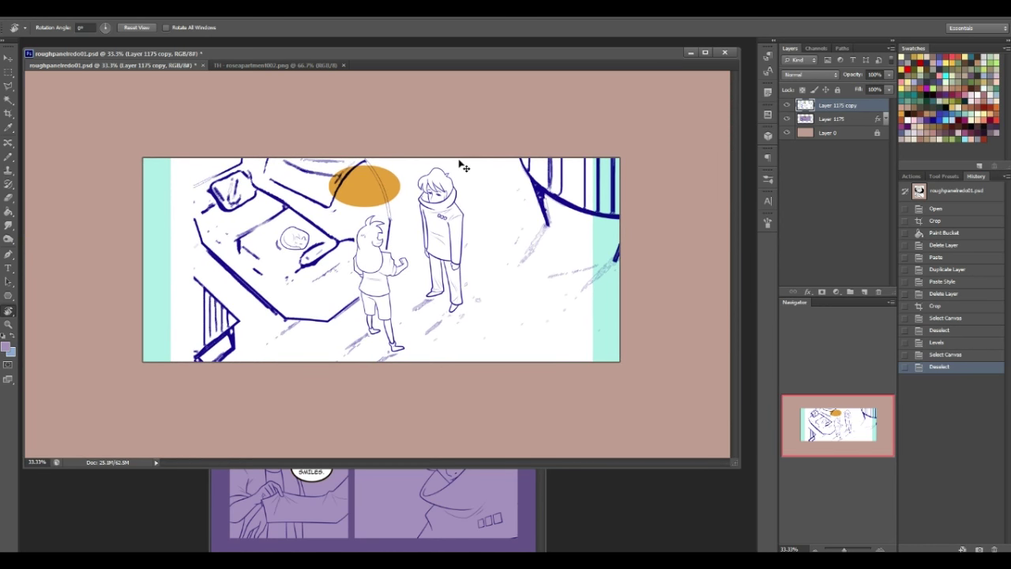
key("ctrl+v")
Set pasted Layer 1176 to Multiply and hide the blue Layer 1175 copy
left_click(8, 57)
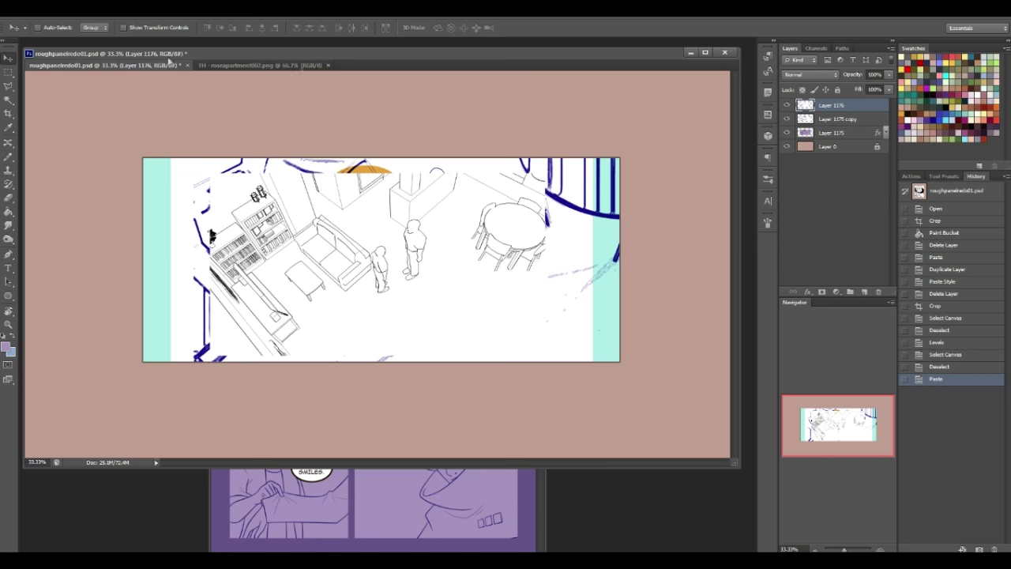
left_click(808, 75)
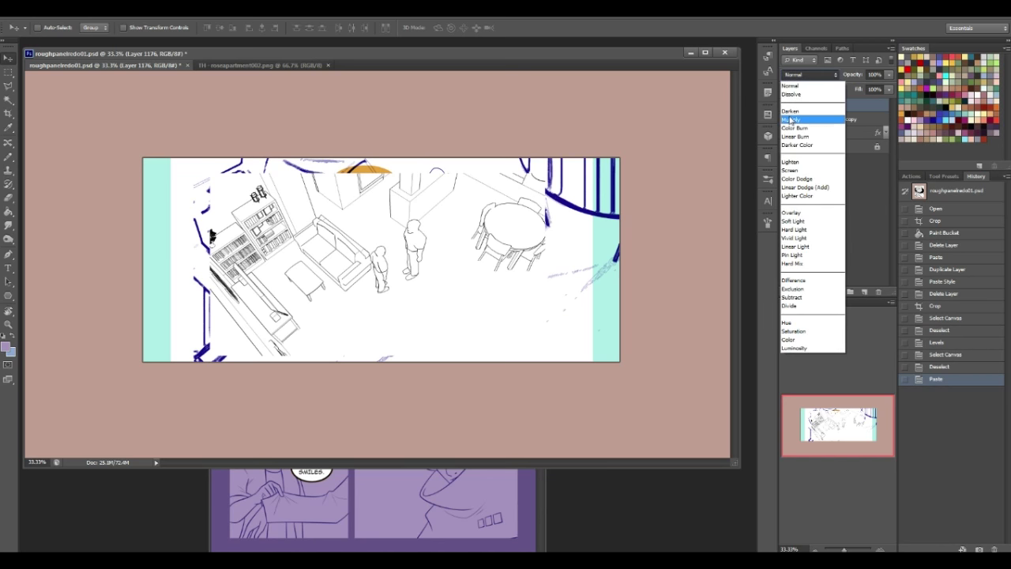
left_click(793, 118)
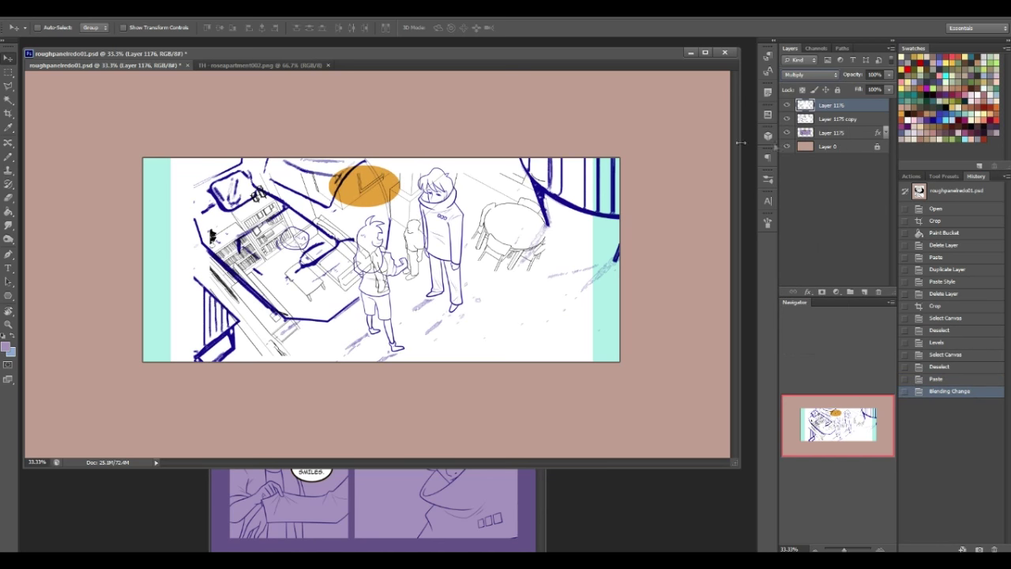
left_click(788, 119)
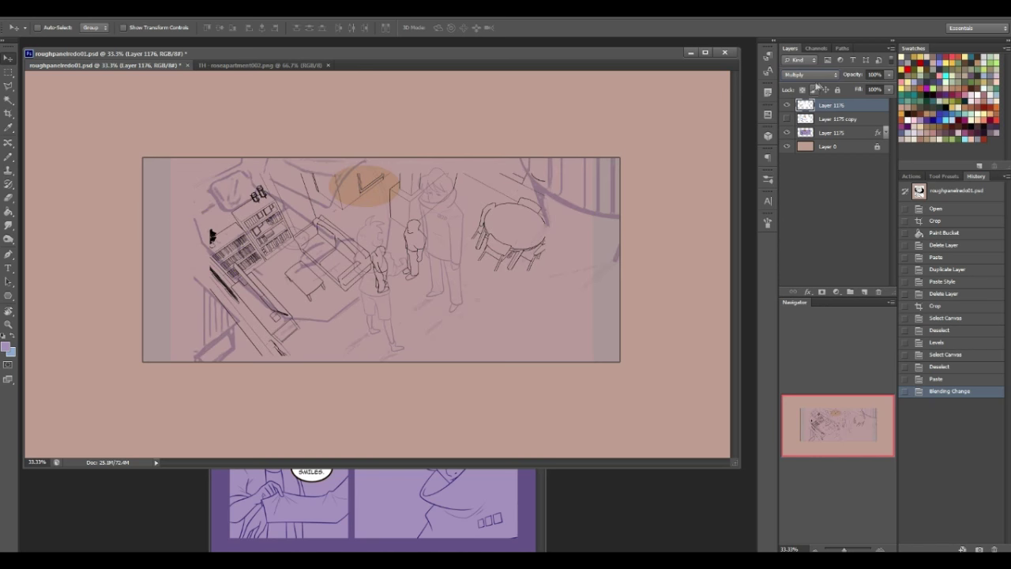
key("ctrl+t")
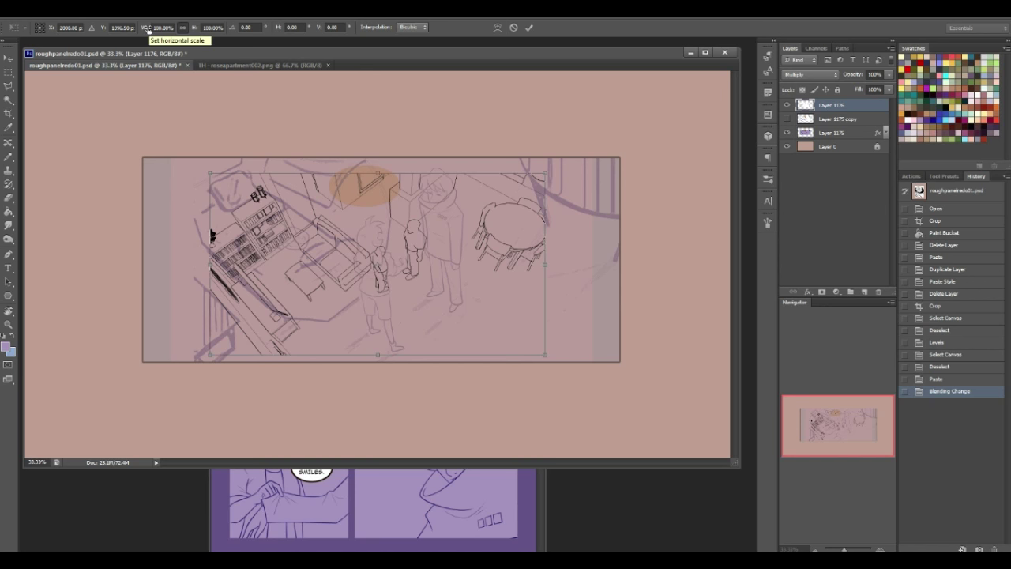
Scale the line art to 256% and shift it left and down onto the sketched sofa and figures
left_click_drag(147, 30, 242, 26)
mouse_move(515, 266)
left_mouse_down()
mouse_move(485, 263)
mouse_move(481, 284)
mouse_move(482, 269)
mouse_move(509, 256)
left_mouse_up()
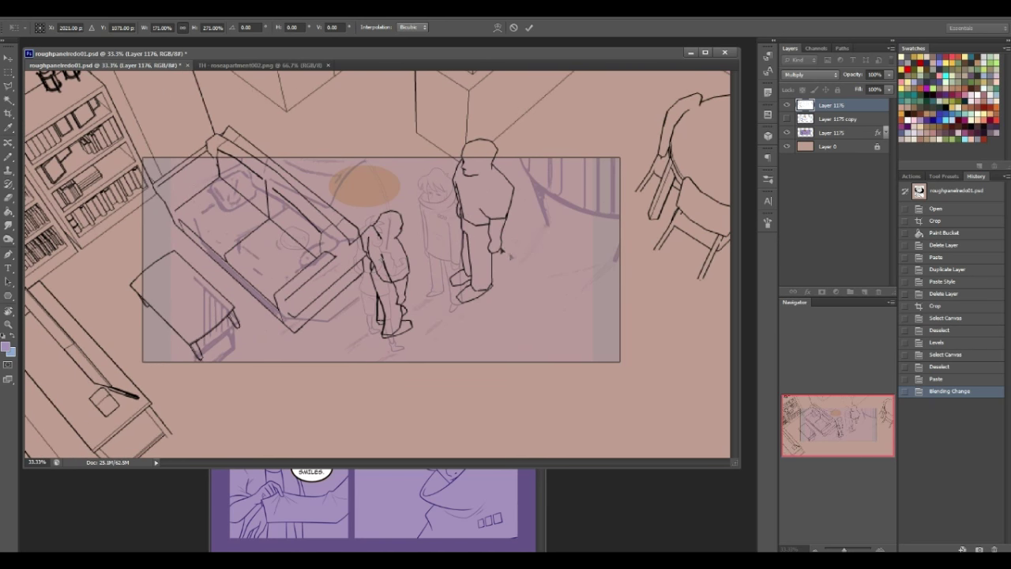
left_click(159, 25)
left_click_drag(146, 31, 142, 32)
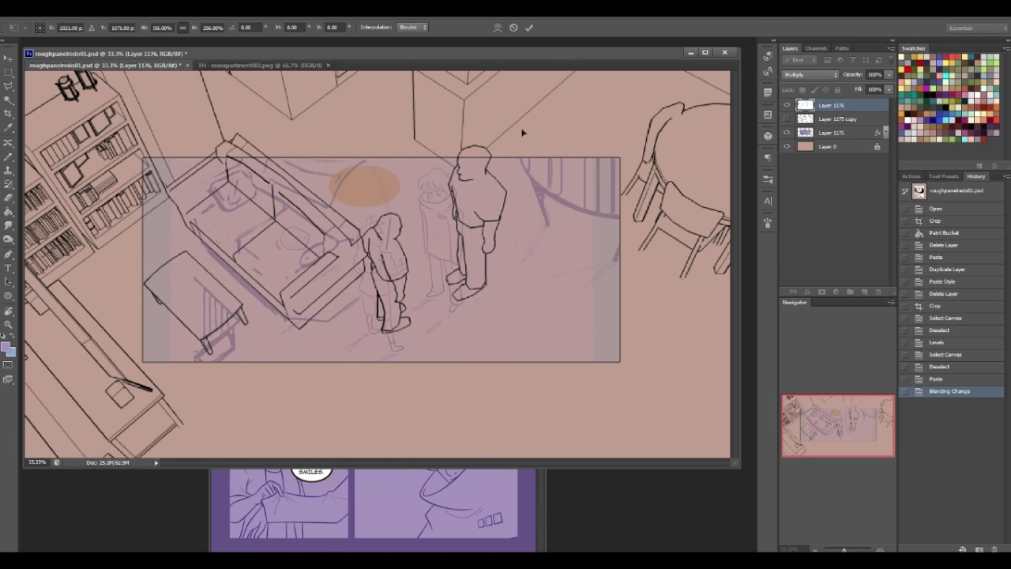
left_click_drag(532, 126, 500, 144)
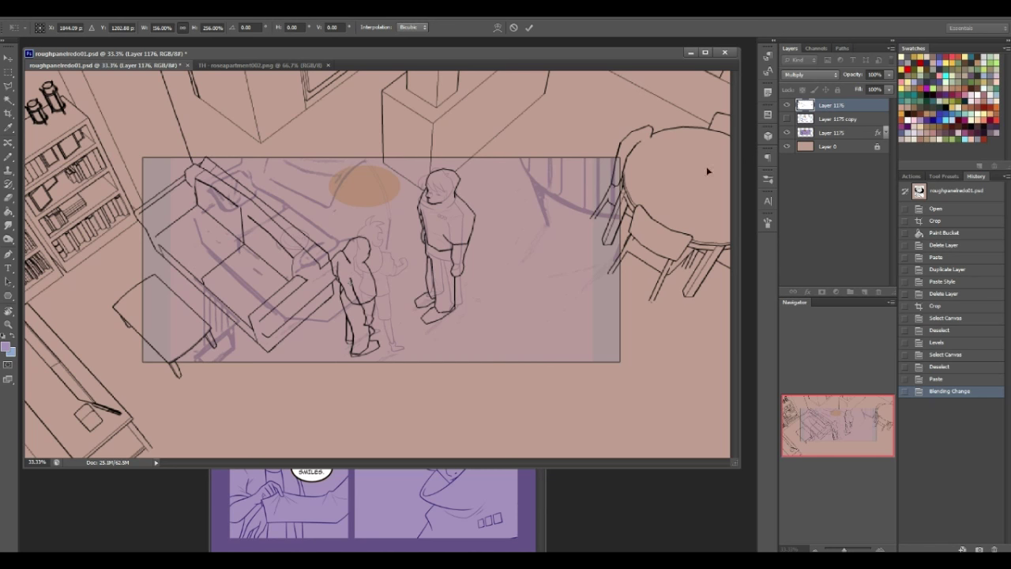
left_click_drag(736, 471, 814, 539)
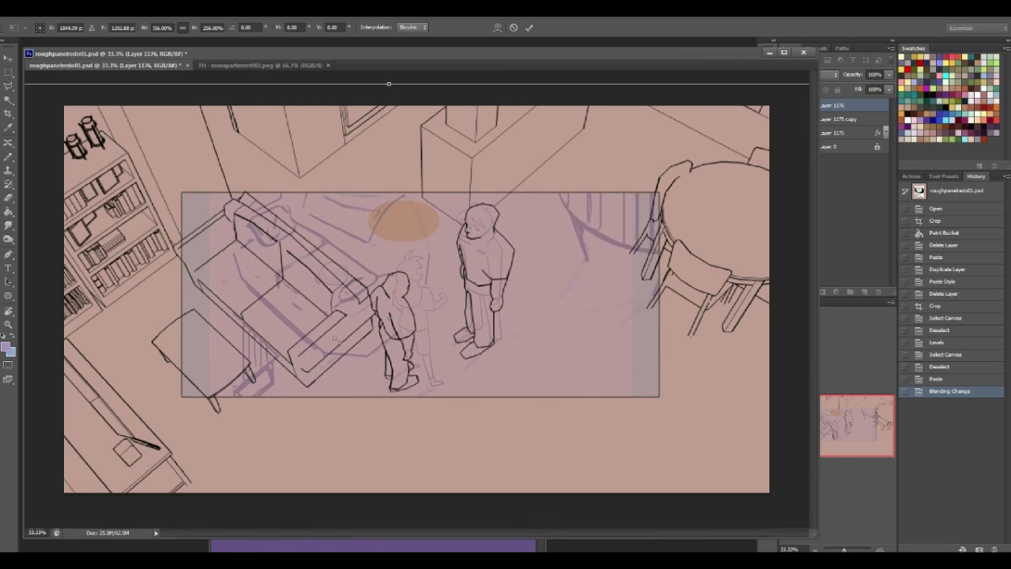
Rotate the line art about 4.81°, nudge it into place over the sketch, and commit the transform
left_click_drag(248, 75, 296, 62)
mouse_move(511, 307)
left_mouse_down()
mouse_move(509, 298)
mouse_move(503, 307)
left_mouse_up()
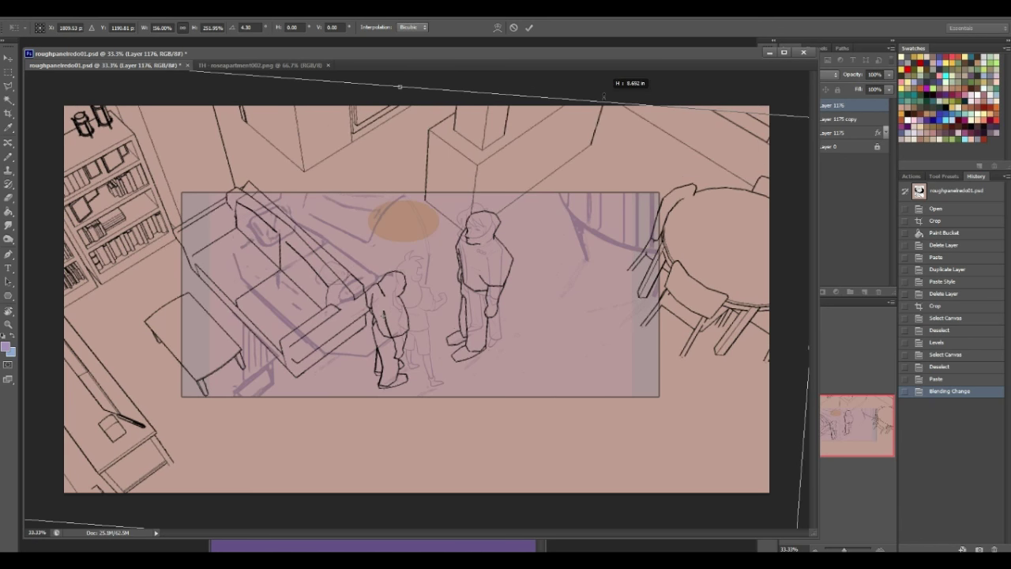
left_click_drag(705, 78, 680, 87)
left_click_drag(493, 269, 557, 264)
left_click_drag(780, 74, 800, 100)
left_click_drag(534, 237, 529, 243)
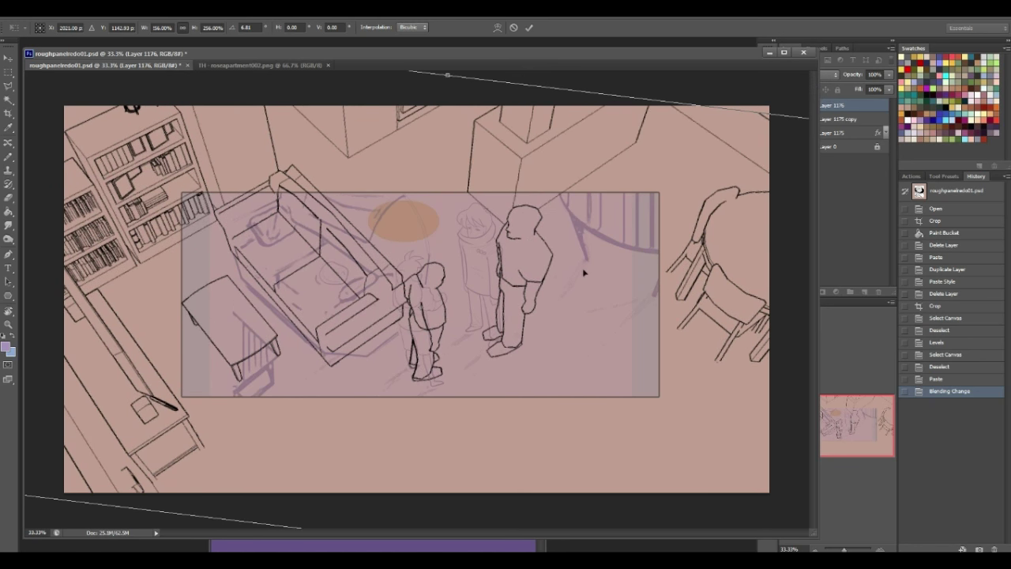
mouse_move(585, 273)
left_mouse_down()
mouse_move(564, 276)
mouse_move(606, 265)
left_mouse_up()
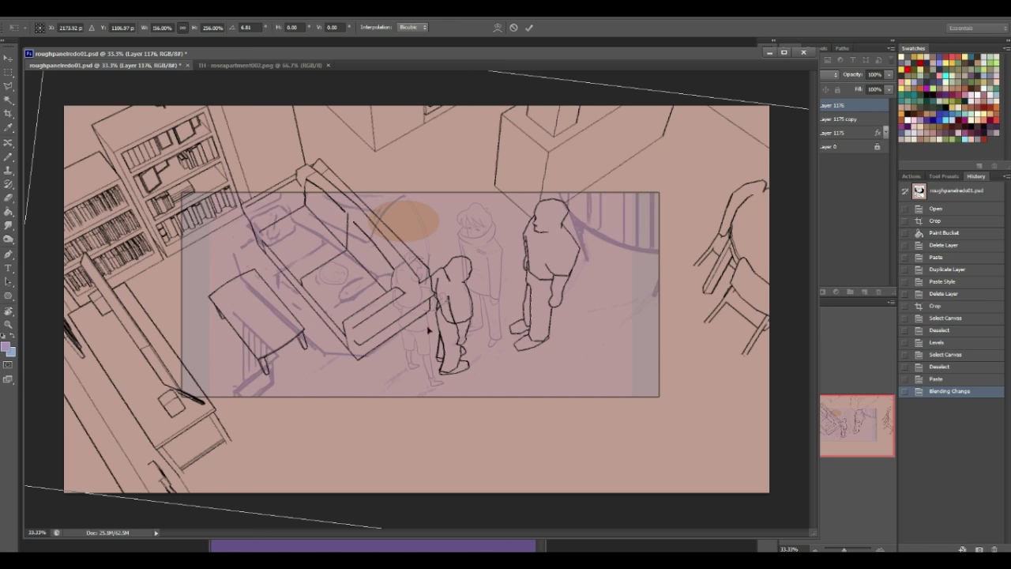
left_click_drag(564, 310, 571, 315)
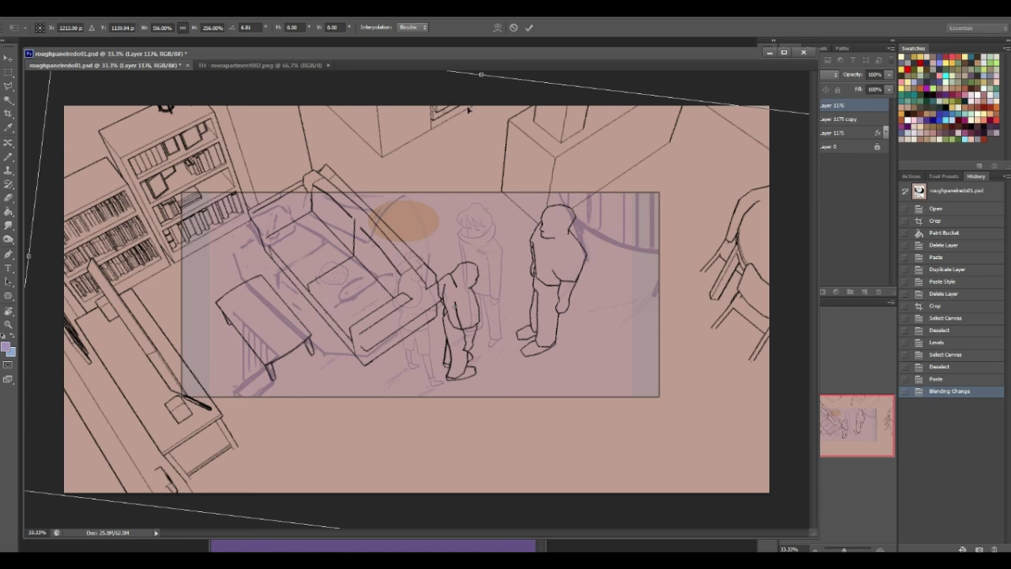
key("Return")
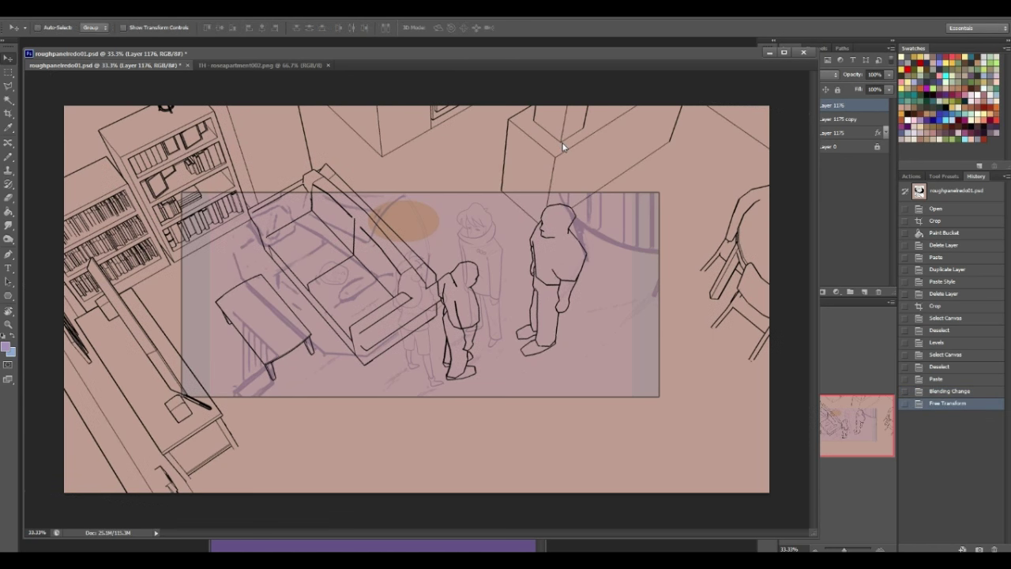
Paste a second SketchUp render as Layer 1177 and scale it up to 379%
key("ctrl+v")
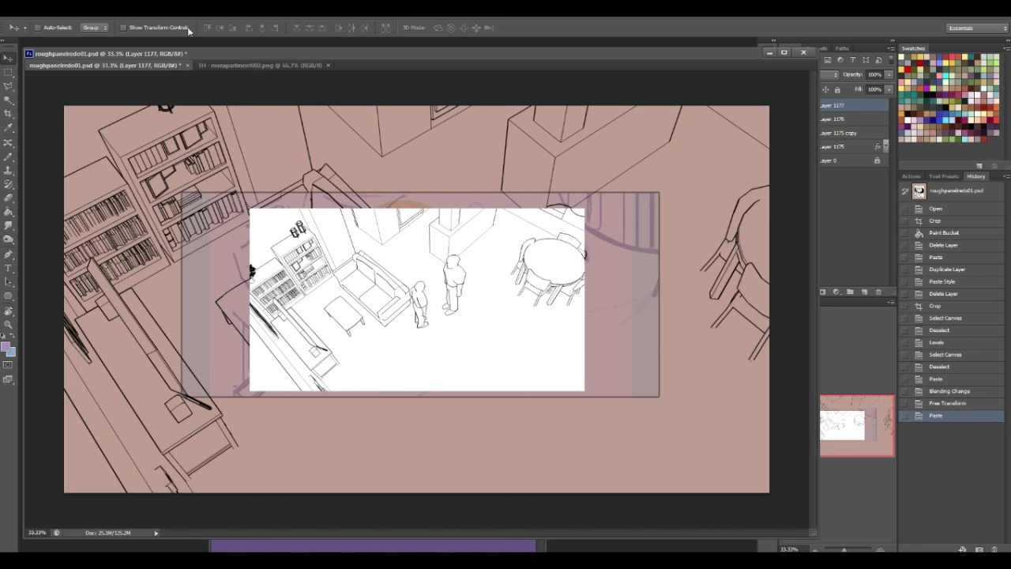
key("ctrl+t")
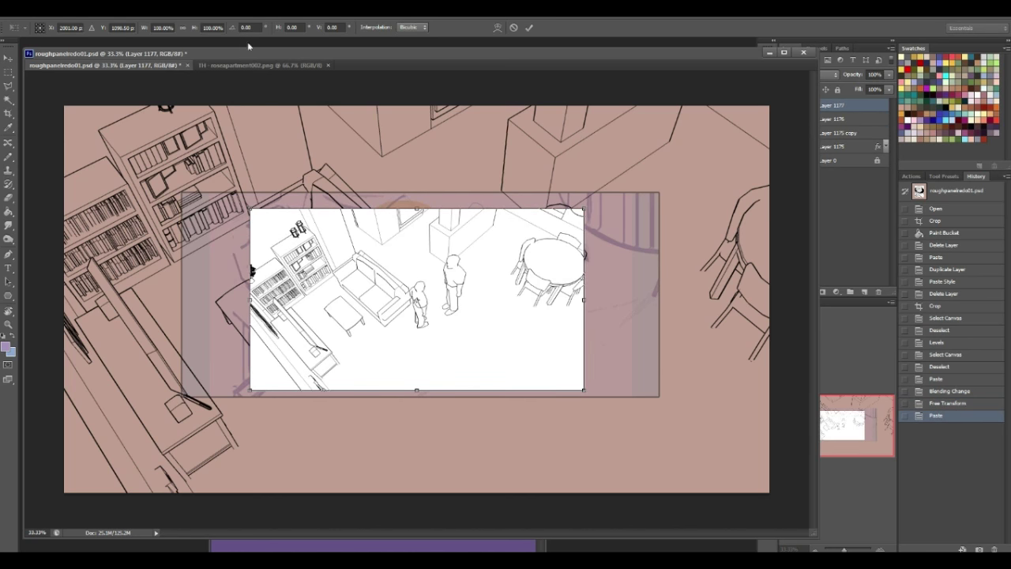
left_click_drag(143, 27, 264, 49)
key("Return")
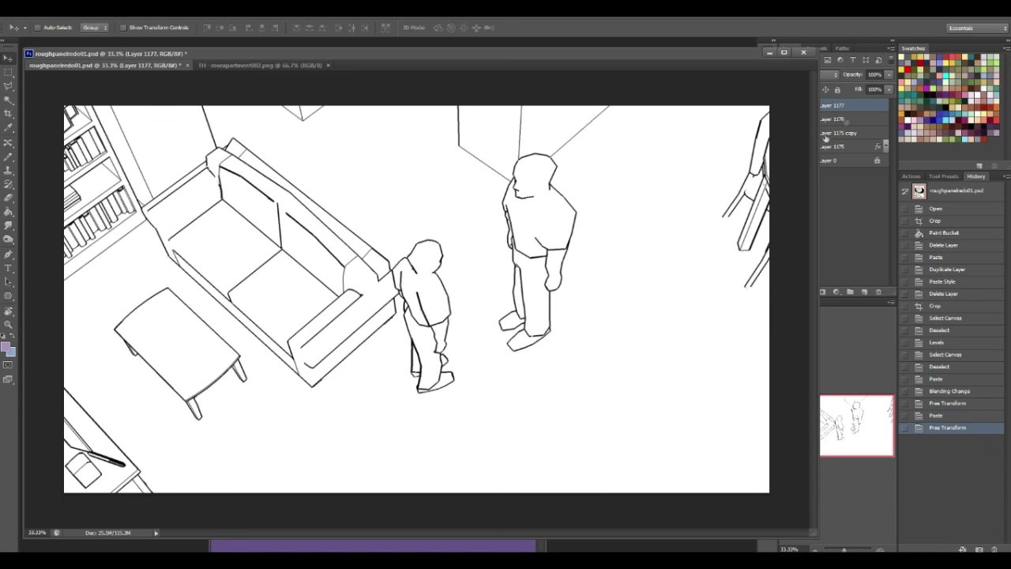
Set Layer 1177 to Color Burn, hide Layer 1176, and move the render up over the sketch
left_click(822, 82)
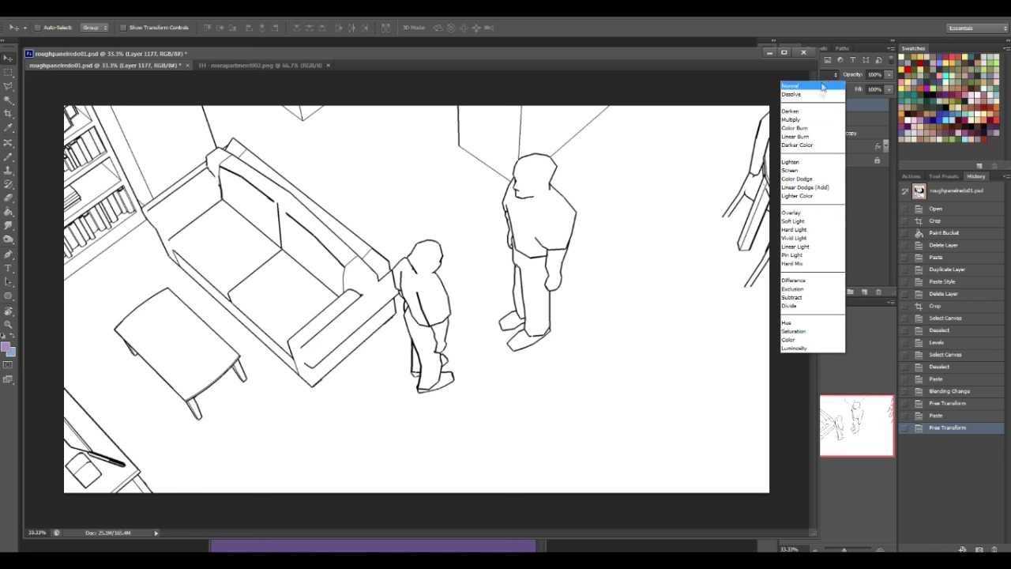
left_click(790, 119)
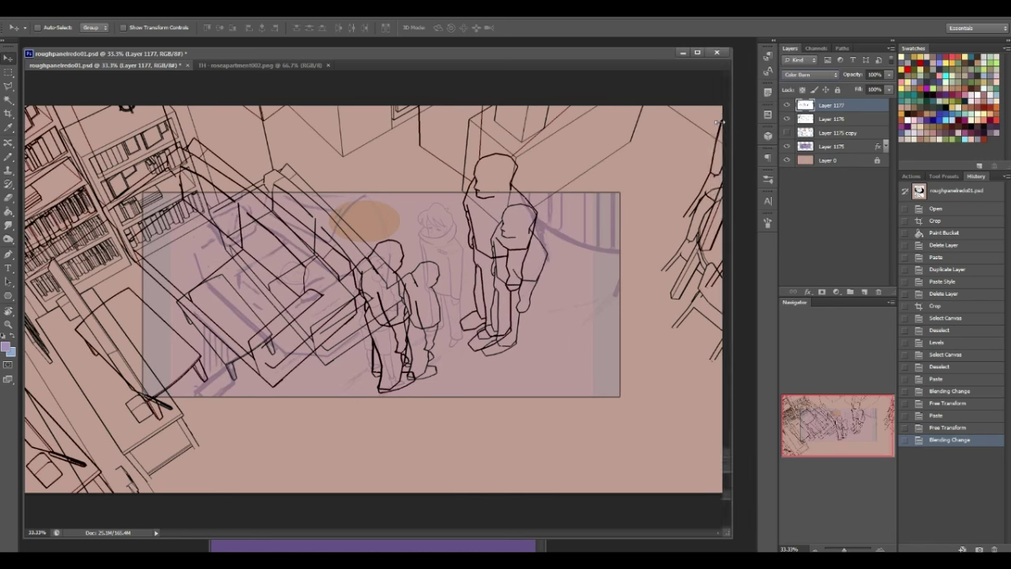
left_click(787, 118)
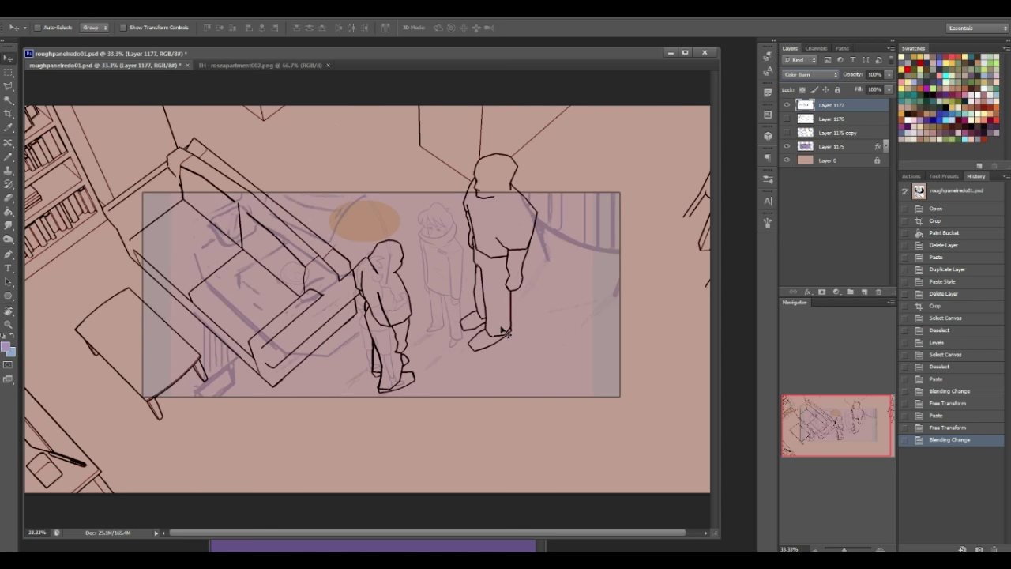
left_click_drag(504, 332, 487, 270)
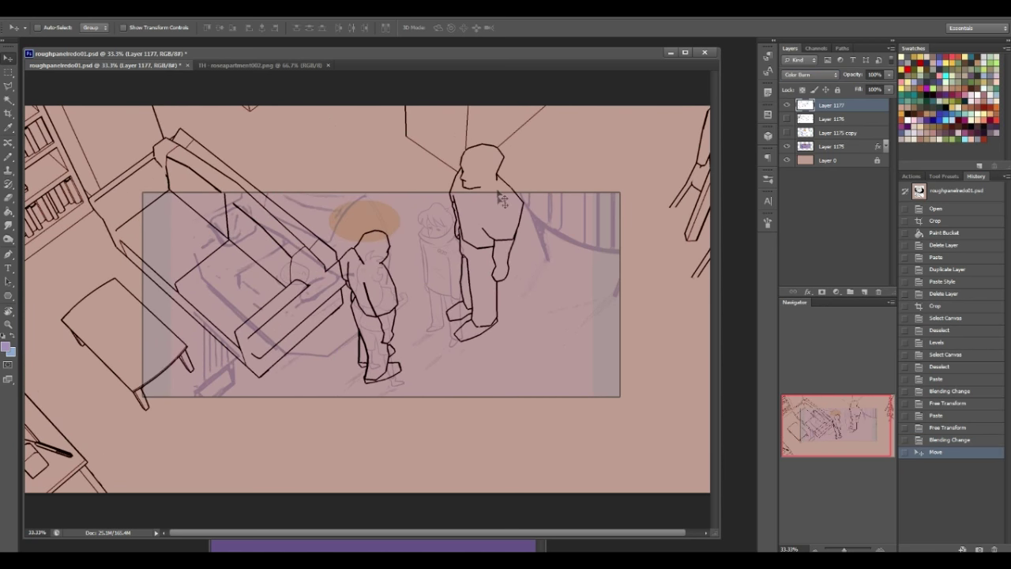
Scale Layer 1177 proportionally to 77% and move it down over the sketch
key("ctrl+t")
left_click(182, 28)
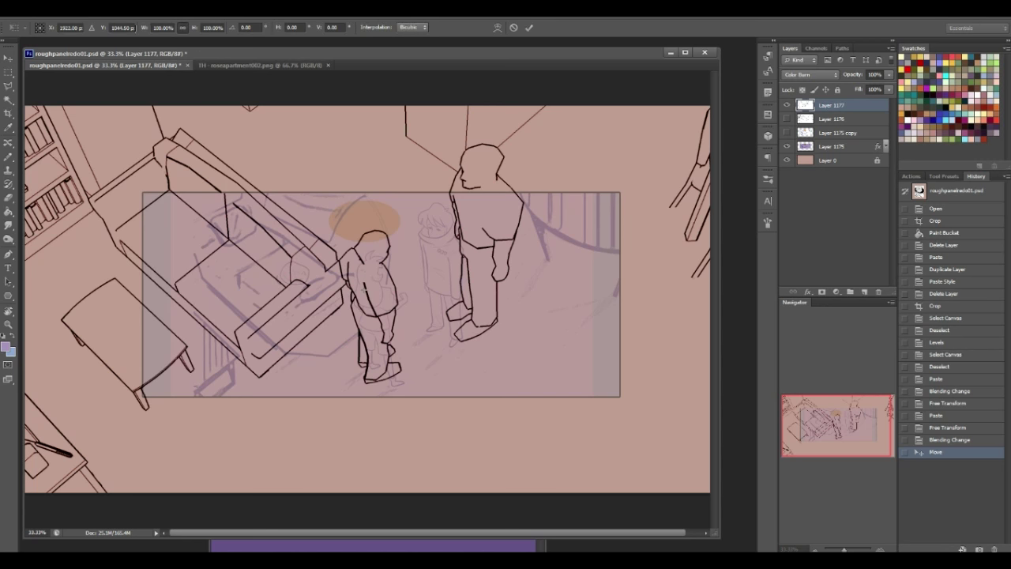
mouse_move(140, 29)
left_mouse_down()
mouse_move(121, 32)
mouse_move(132, 32)
left_mouse_up()
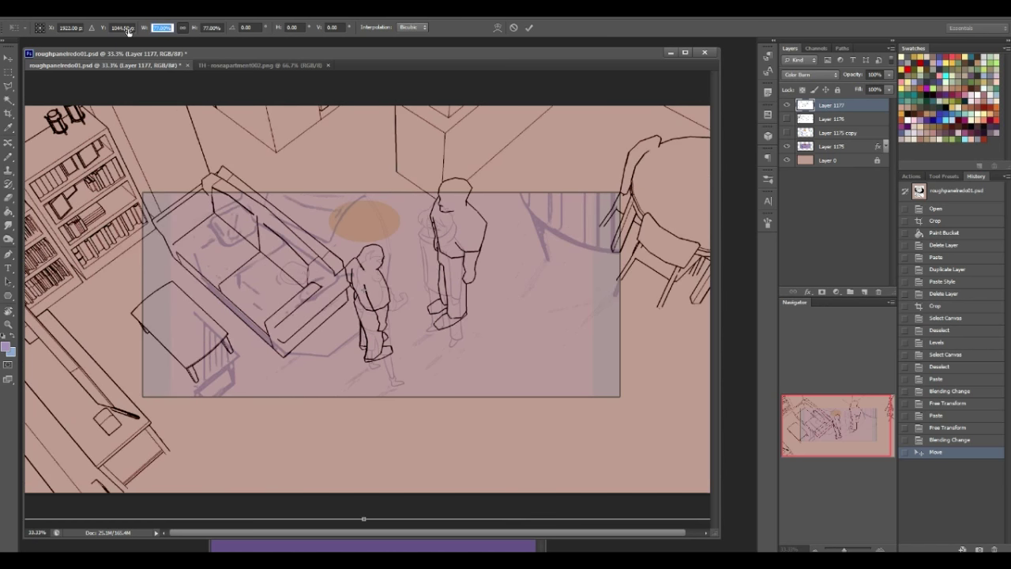
left_click_drag(444, 219, 457, 263)
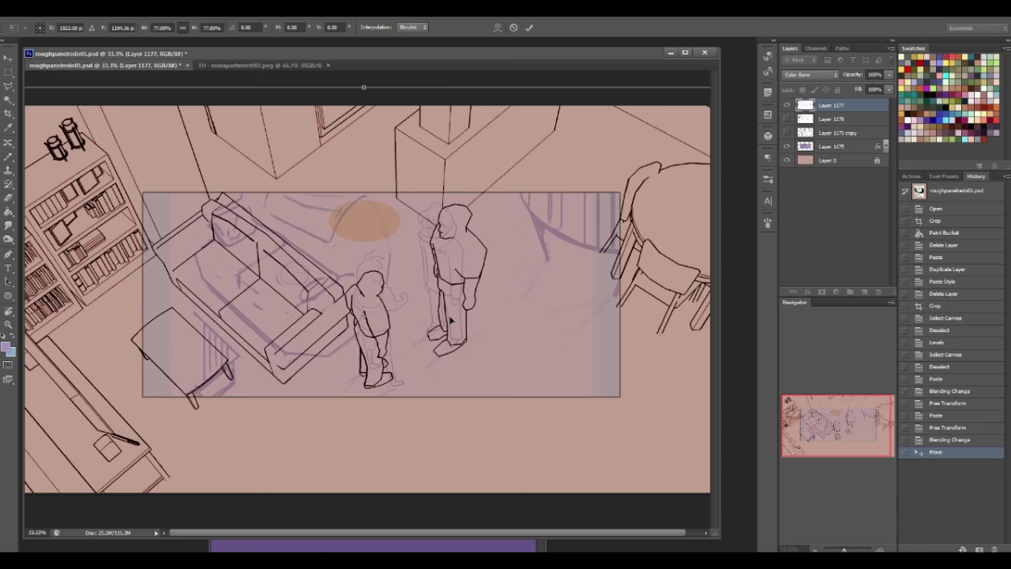
left_click_drag(451, 319, 440, 324)
key("Return")
Set Layer 1177 to Multiply and nudge it slightly left and down
left_click(810, 74)
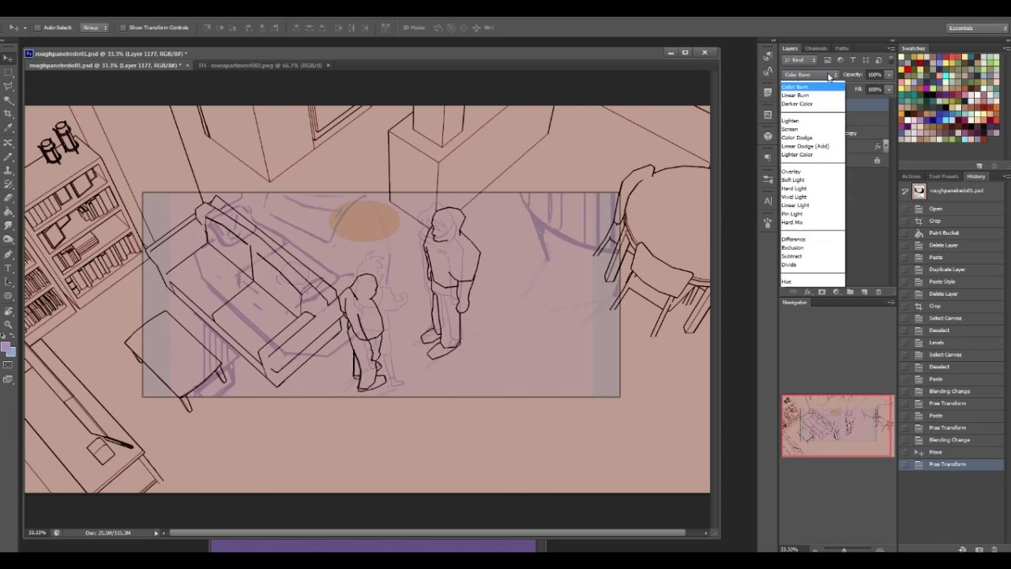
left_click(813, 120)
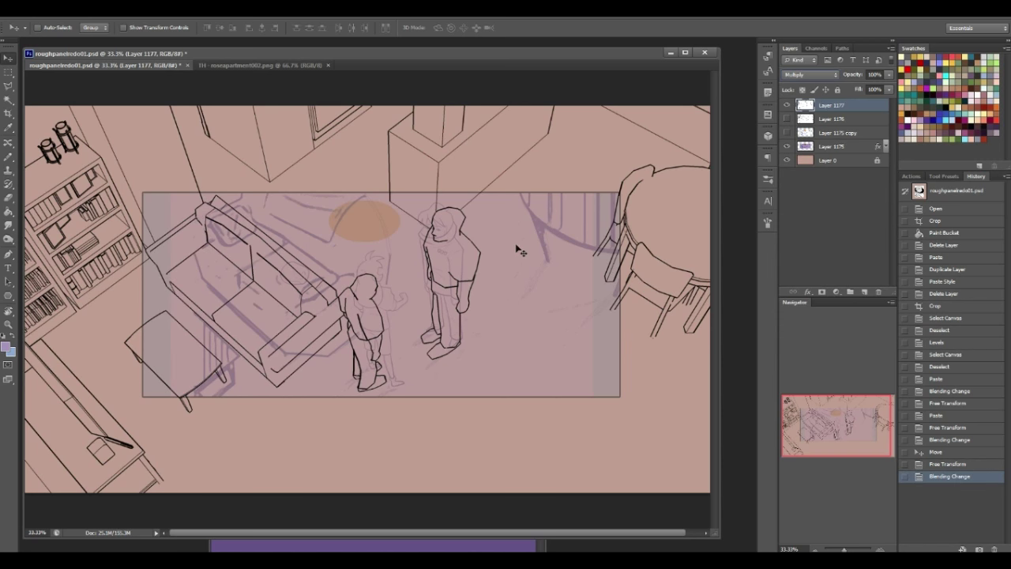
left_click_drag(521, 251, 515, 244)
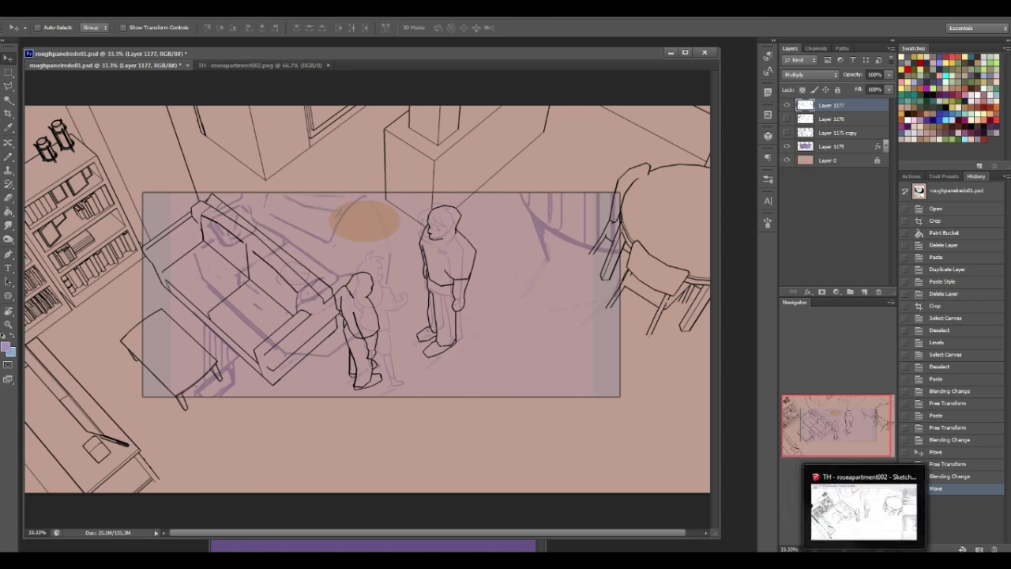
mouse_move(831, 562)
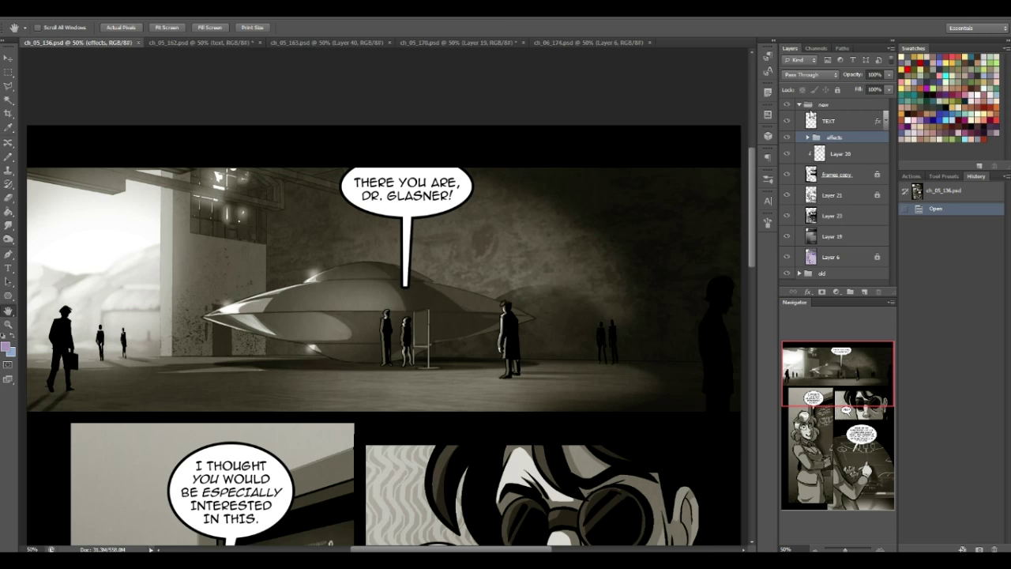
Toggle the 'new' group off and on to compare hangar panels, then bring up ch_05_162.psd
left_click(786, 105)
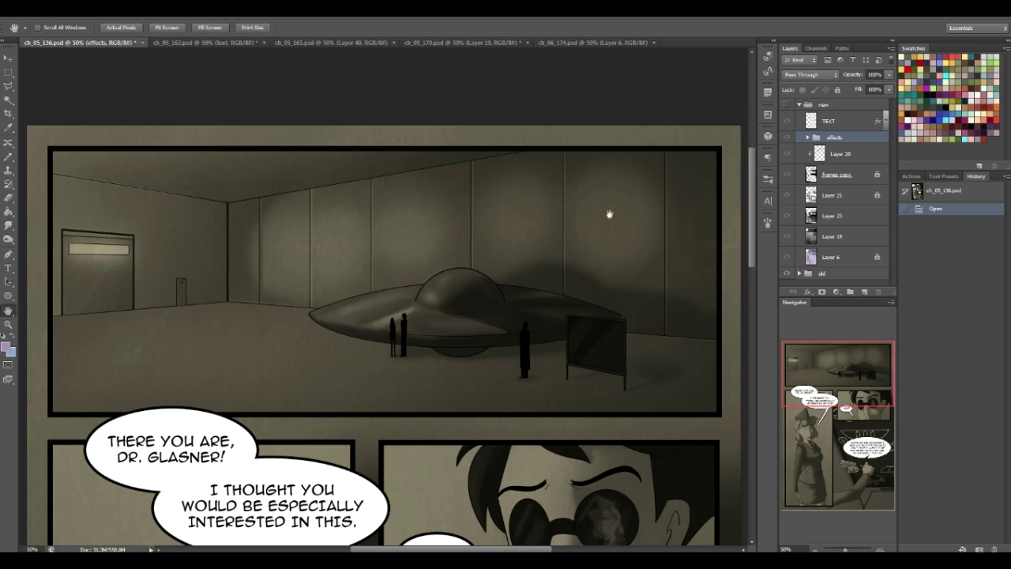
left_click(786, 104)
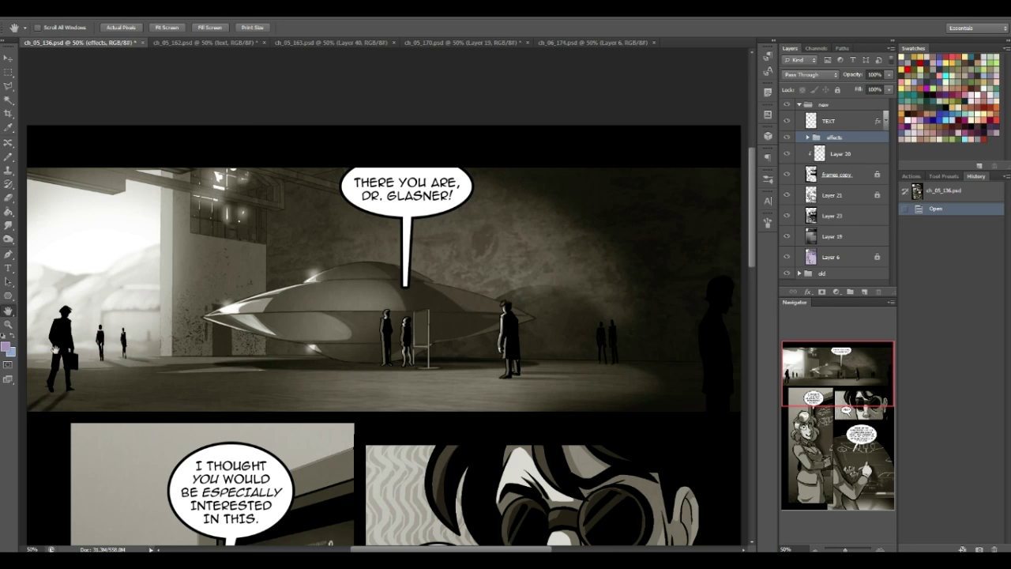
left_click(196, 44)
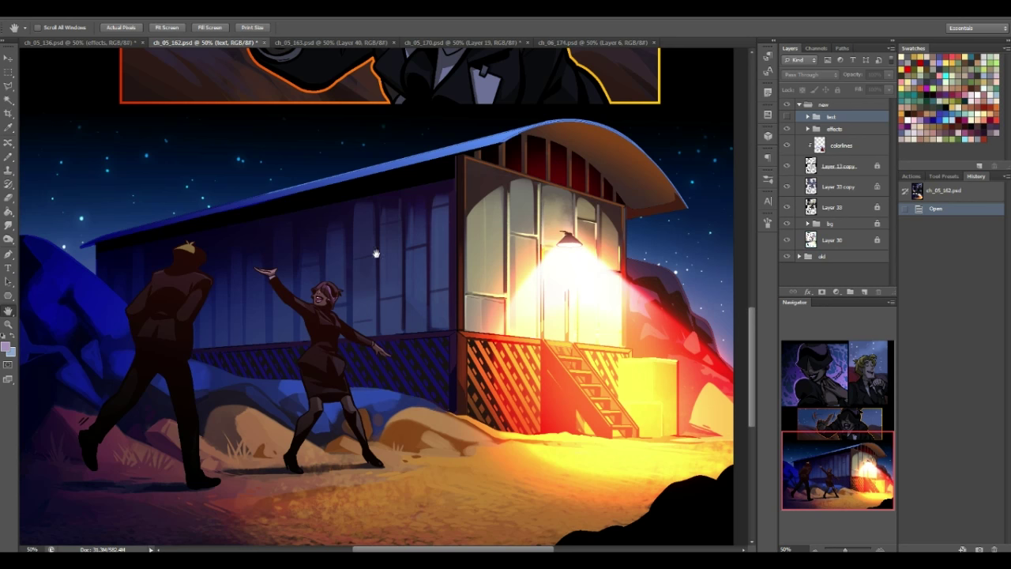
Show the 'text' group, compare old and new art via the 'new' group, then bring up ch_05_163.psd
left_click(786, 116)
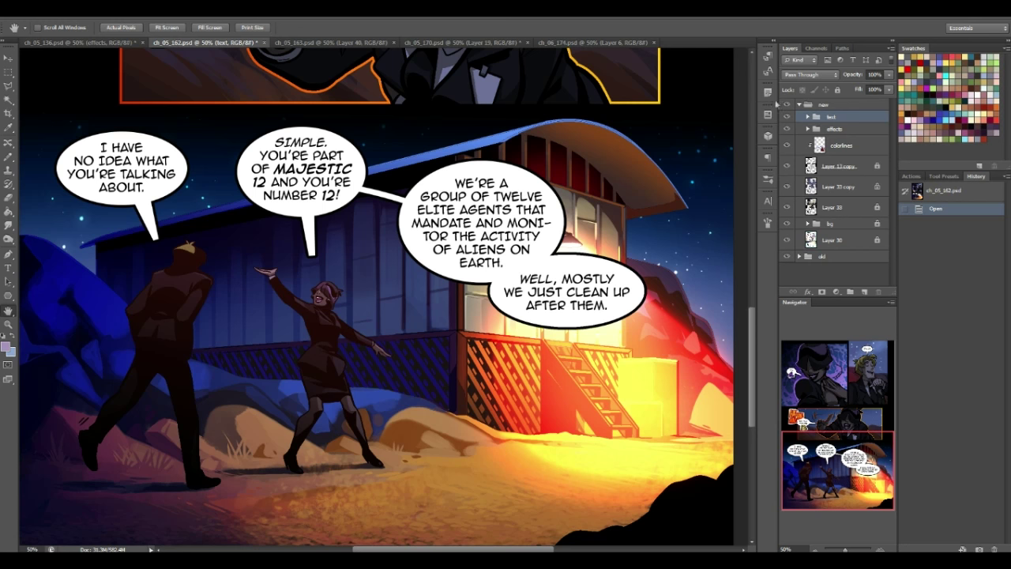
left_click(785, 105)
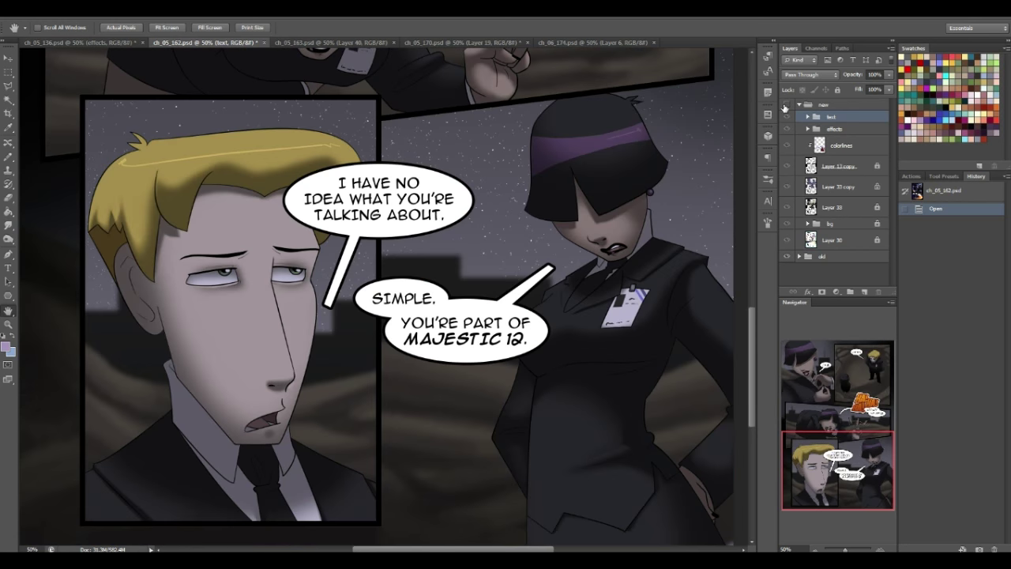
left_click(785, 105)
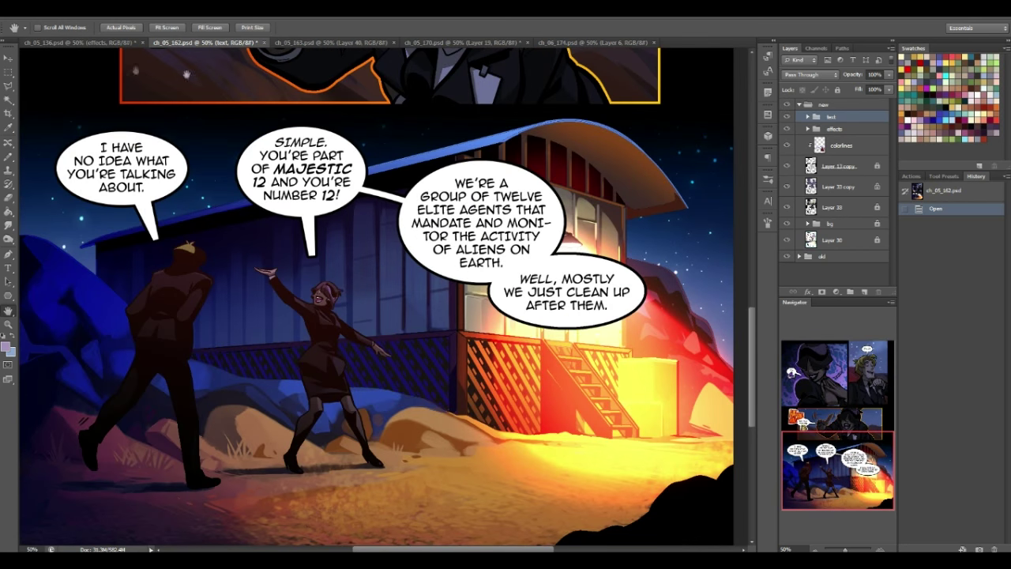
left_click(343, 44)
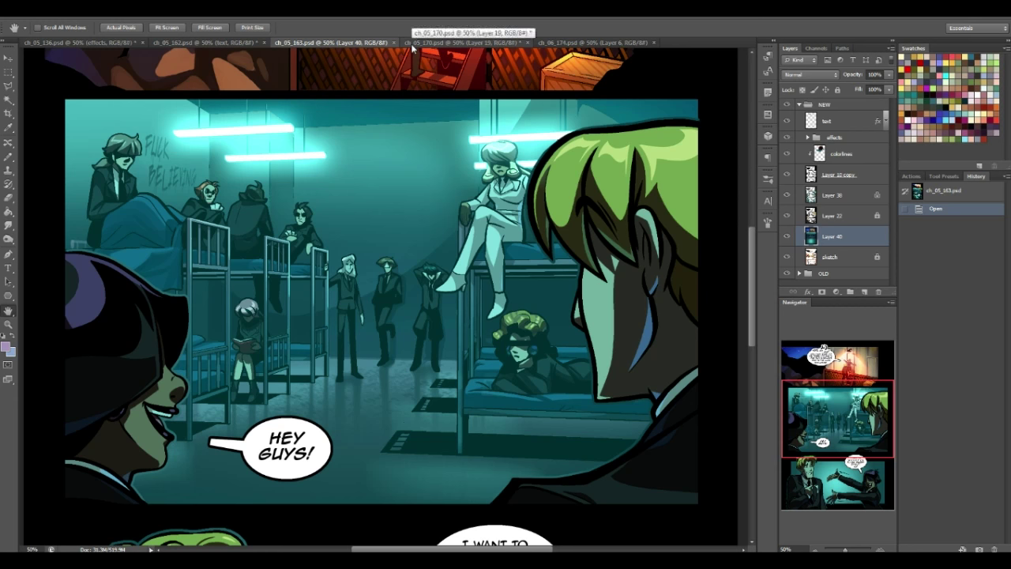
Bring up the ch_05_170.psd page with the green-lit laboratory panel
left_click(411, 45)
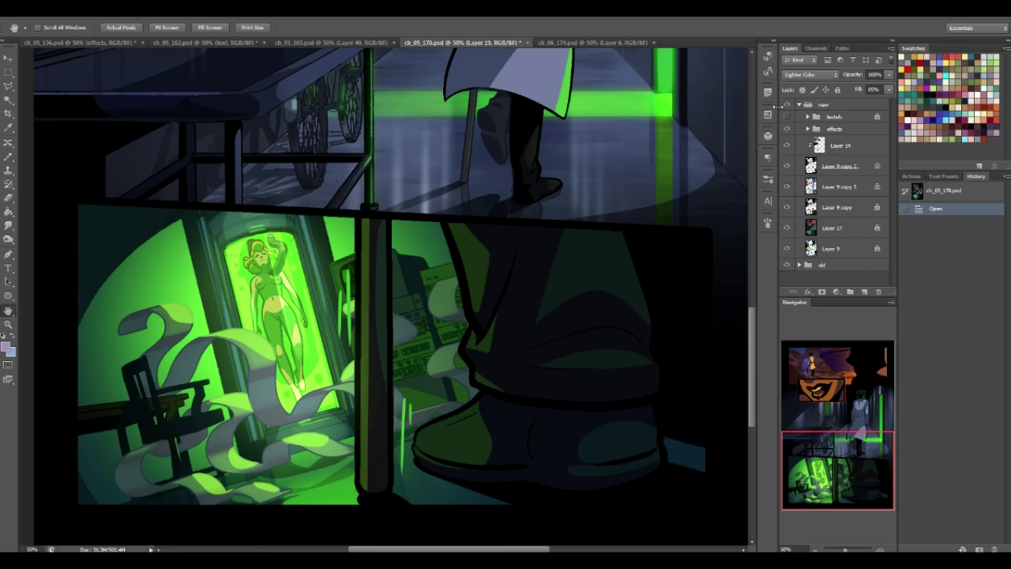
Toggle the 'new' group off and on to compare the lab panel, then bring up ch_06_174.psd
left_click(786, 107)
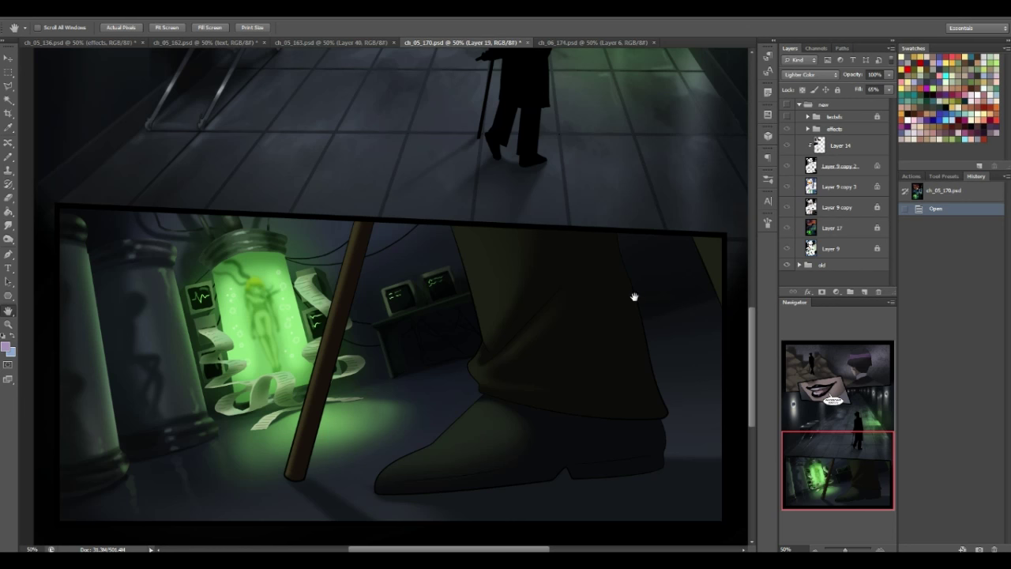
left_click(786, 106)
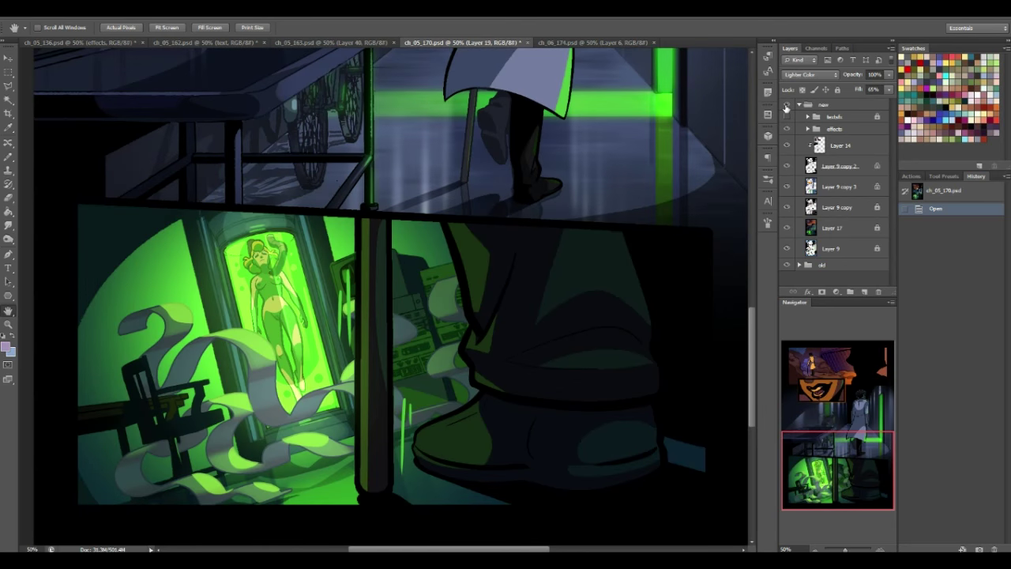
left_click(786, 116)
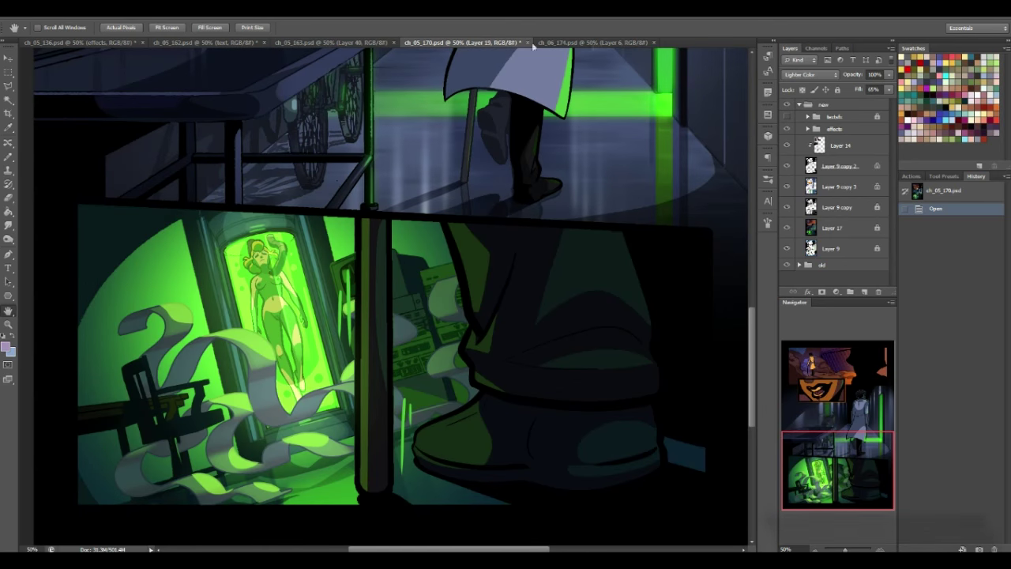
left_click(613, 44)
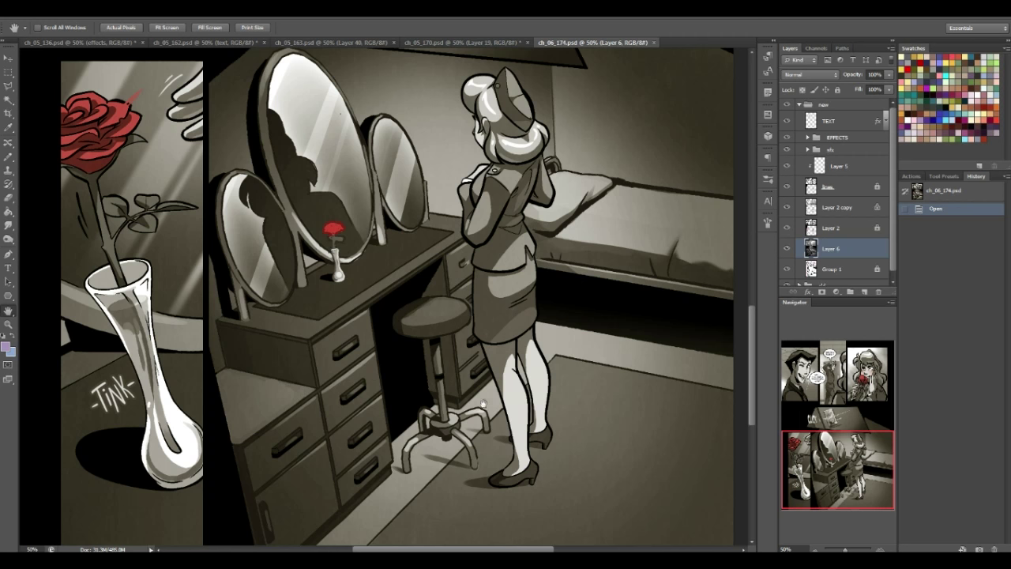
left_click_drag(876, 475, 883, 468)
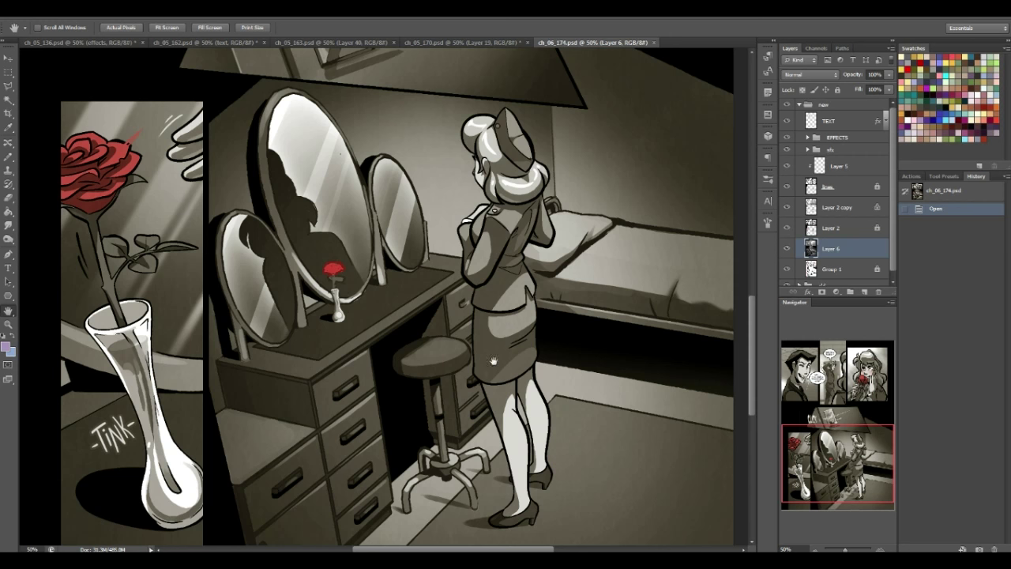
mouse_move(814, 456)
left_mouse_down()
mouse_move(828, 393)
mouse_move(827, 468)
left_mouse_up()
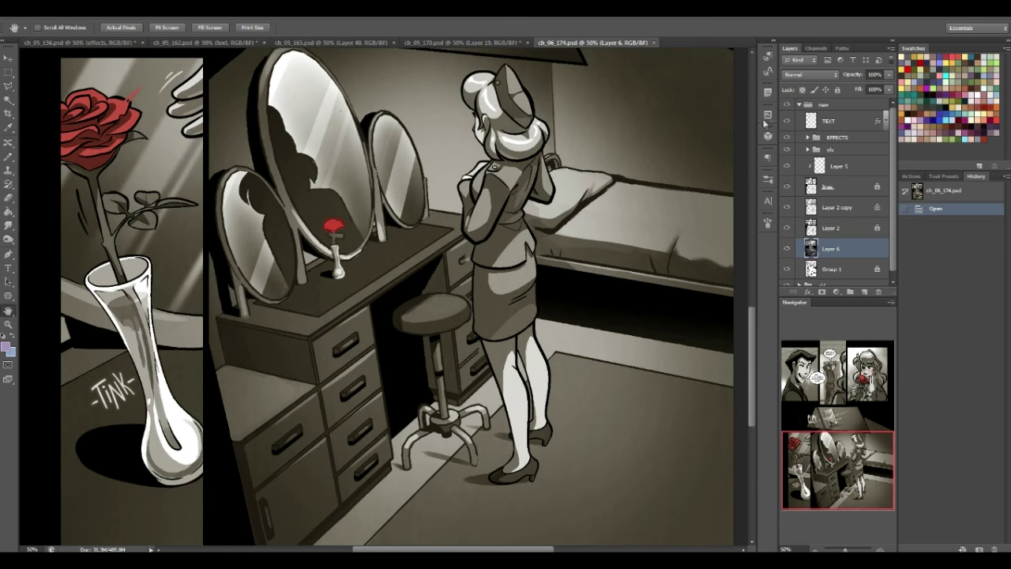
left_click(786, 105)
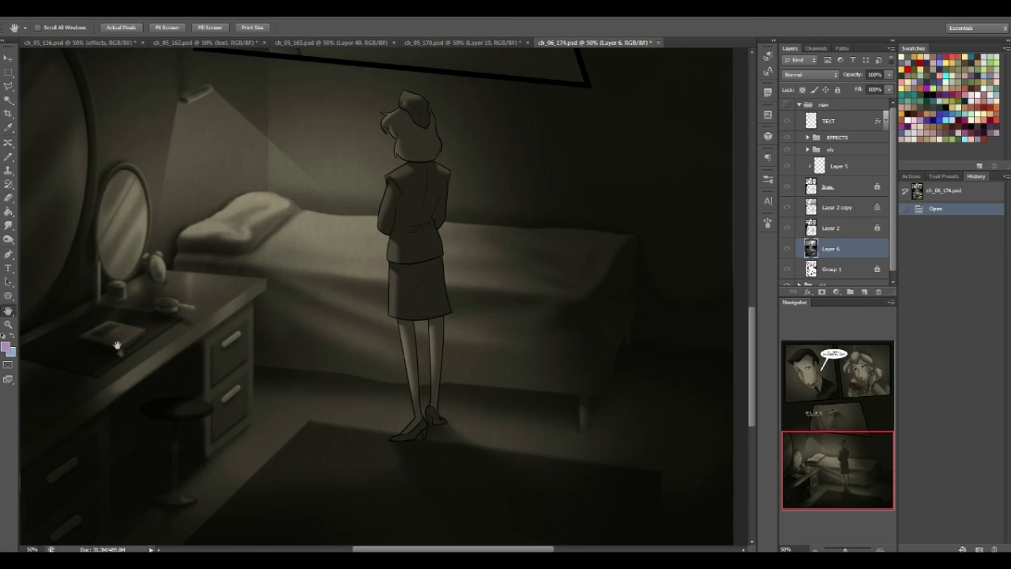
left_click(787, 104)
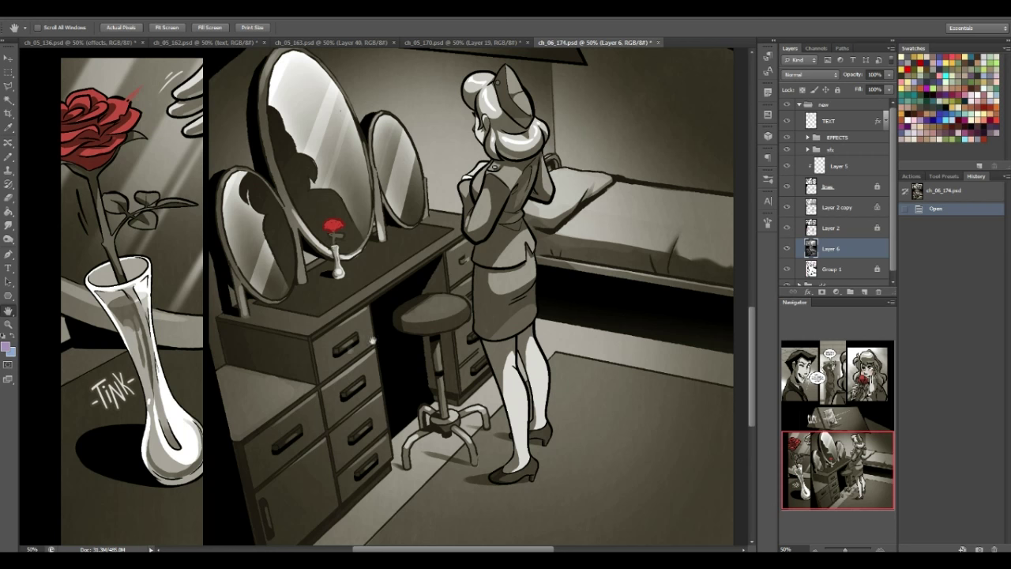
left_click_drag(831, 497, 908, 448)
scroll(716, 297, "down", 5)
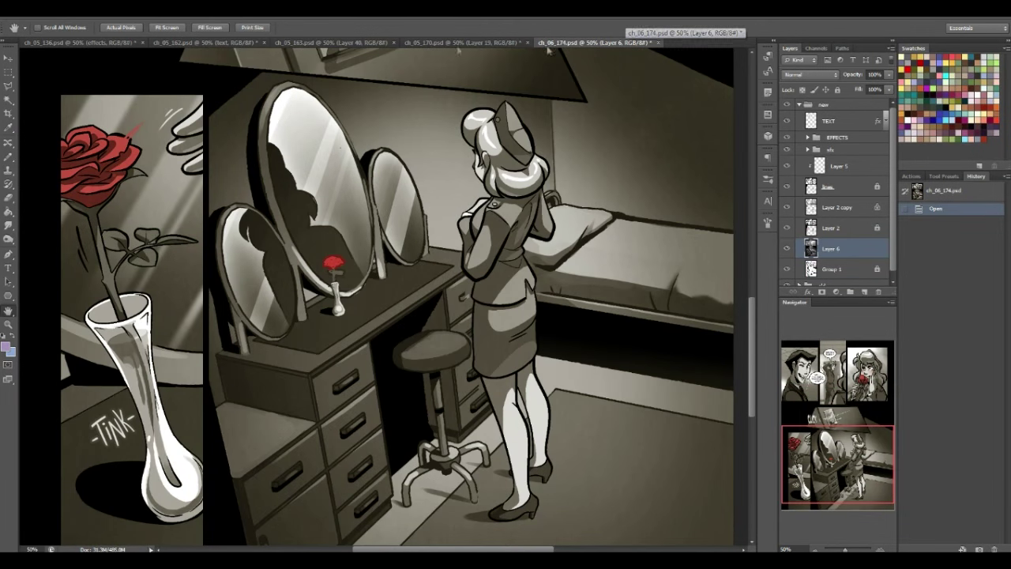
left_click(94, 42)
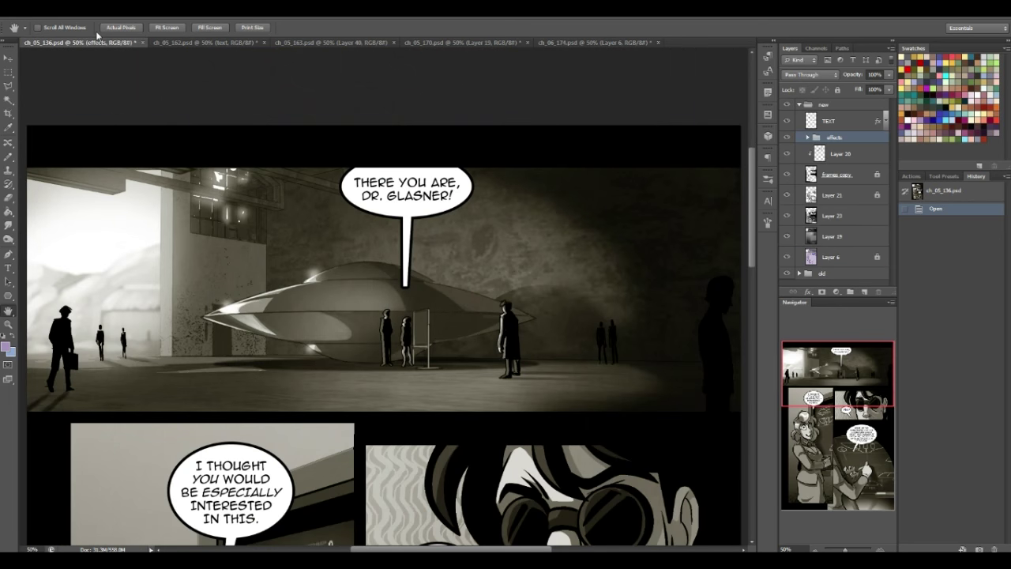
Flip through pages ch_05_162 and ch_05_163, bringing the upper night-porch panel into view
left_click(207, 42)
left_click(360, 42)
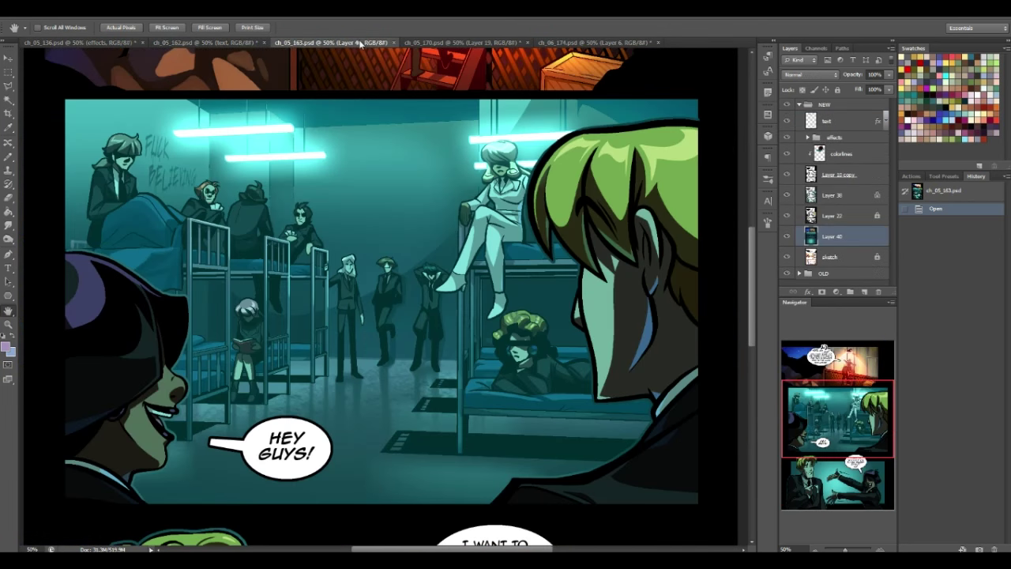
left_click_drag(869, 442, 874, 394)
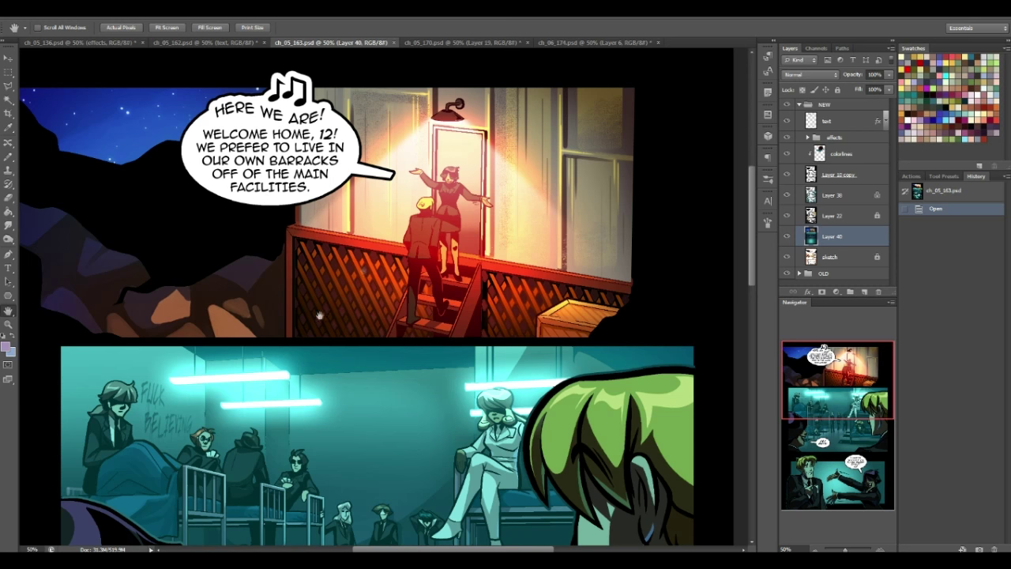
Switch to ch_05_170.psd, bring the green tank panel into view, and zoom out to 25%
left_click(463, 44)
scroll(469, 384, "up", 5)
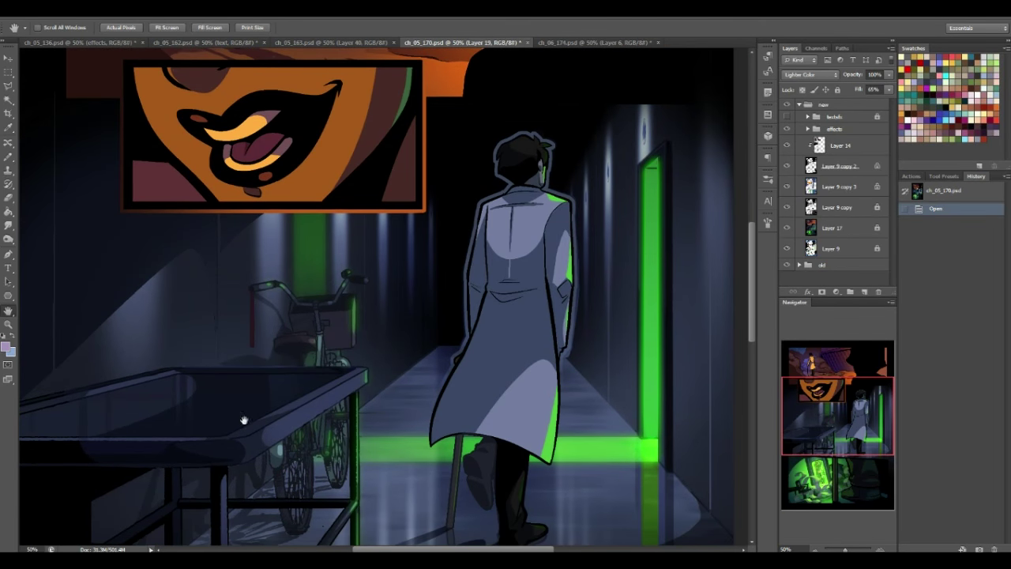
left_click_drag(852, 388, 826, 458)
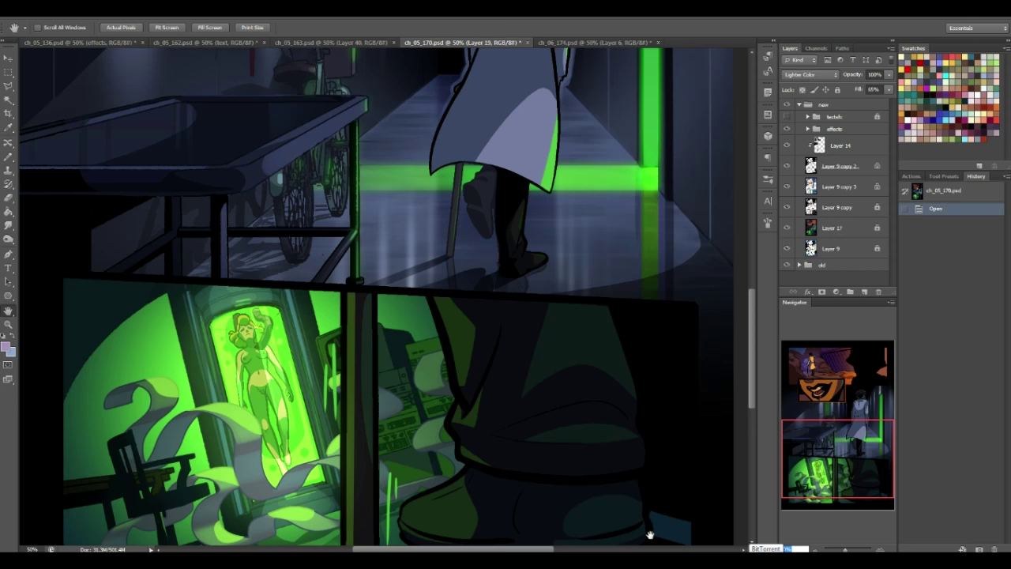
key("ctrl+minus")
key("ctrl+minus")
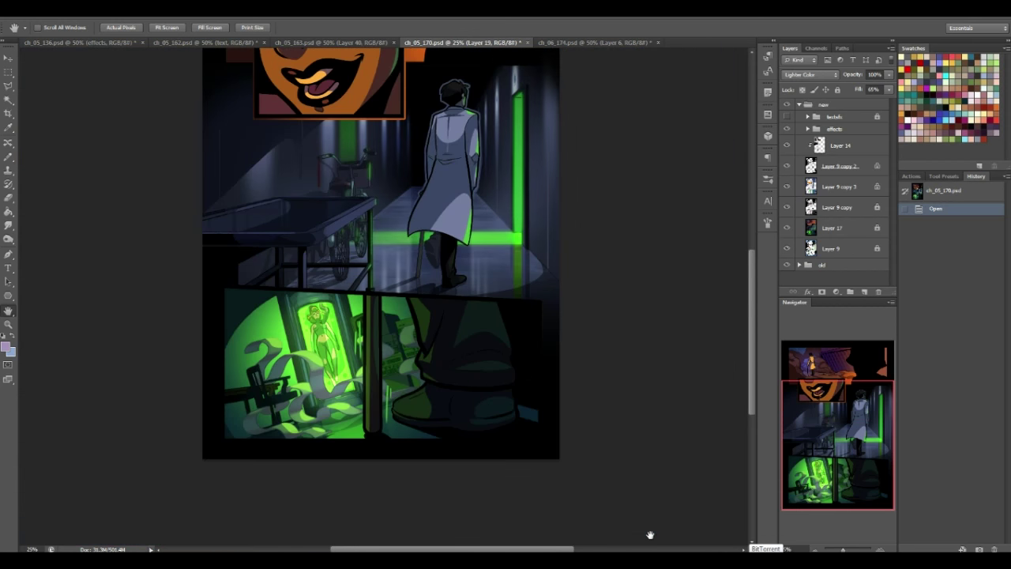